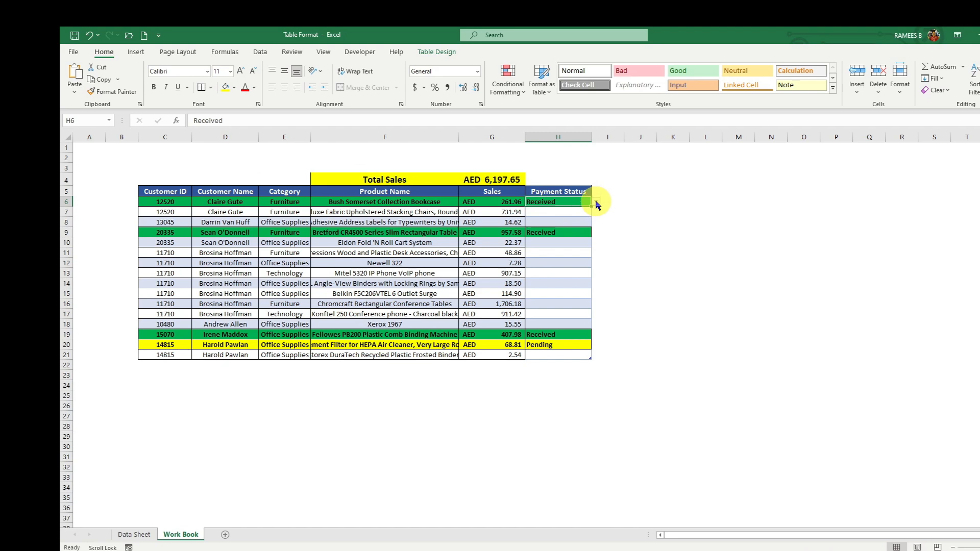
Step: Set H6 to Pending and H14 to Received using their status dropdowns
click(596, 203)
click(551, 216)
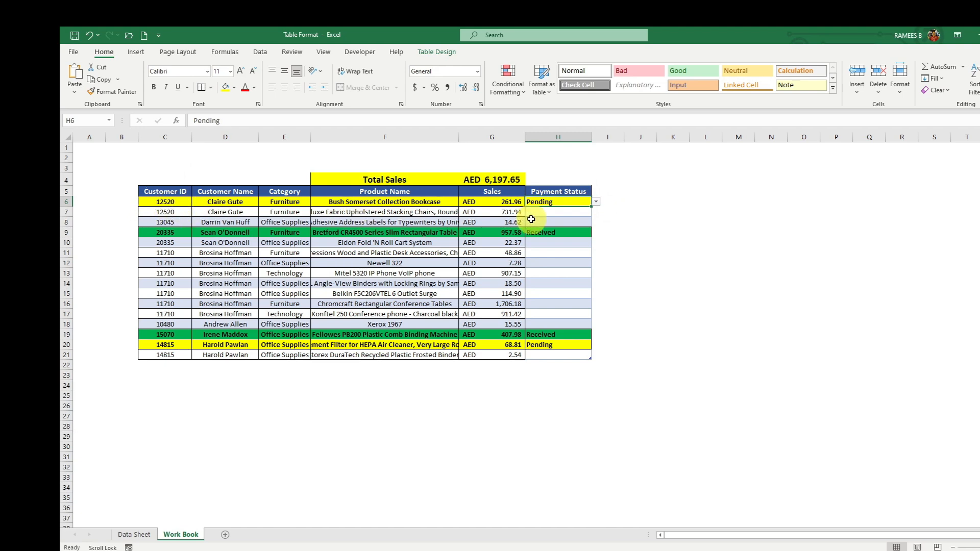
click(558, 281)
click(597, 283)
click(554, 300)
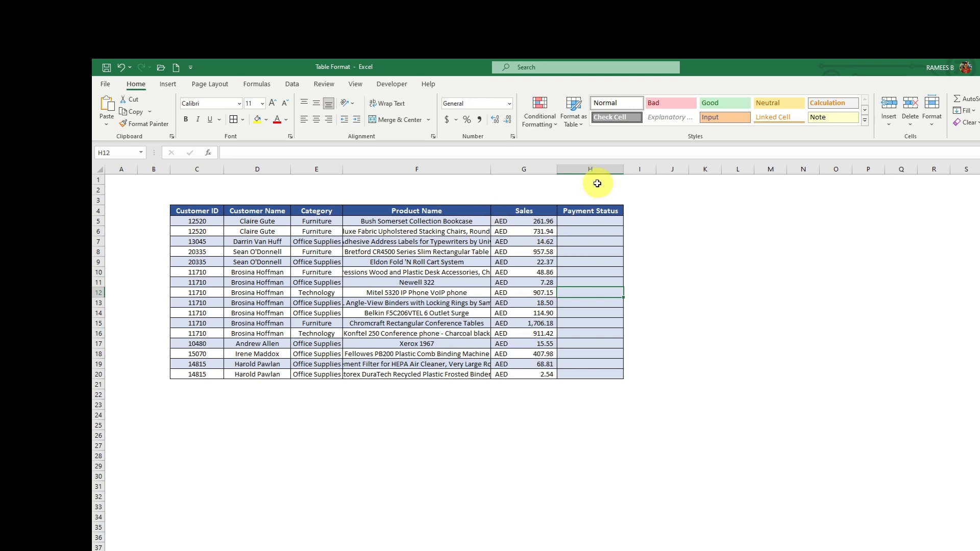
Step: Add a List data validation rule to H5 with source Received.Pending
click(588, 223)
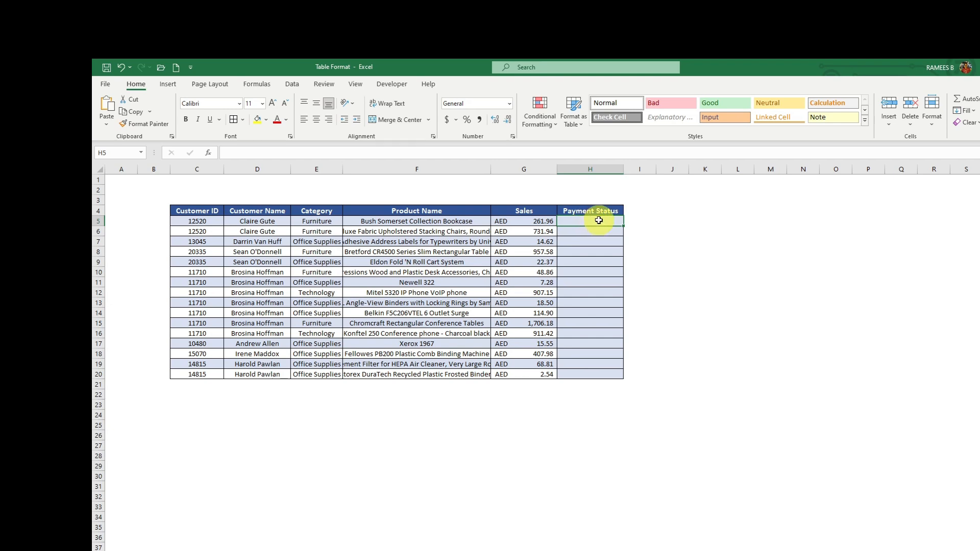
click(293, 84)
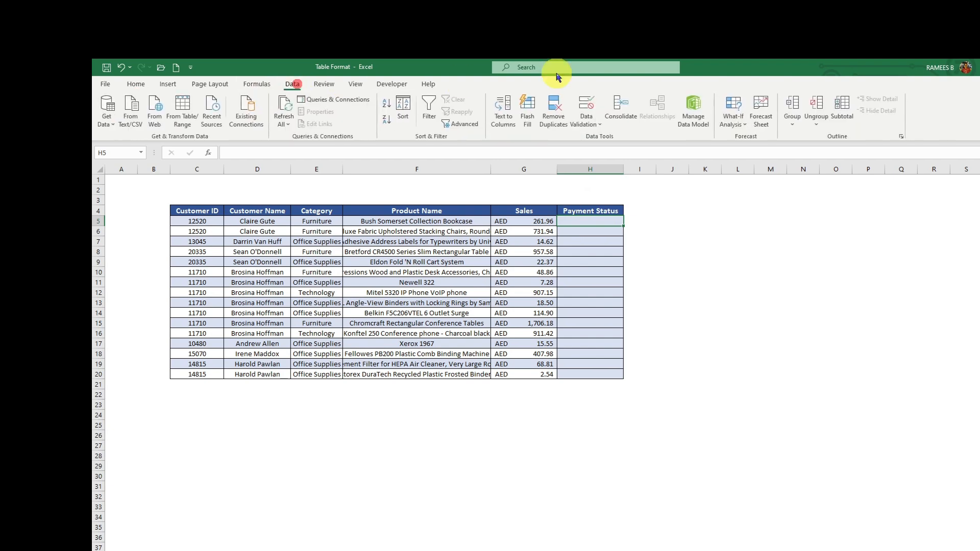
click(599, 124)
click(597, 139)
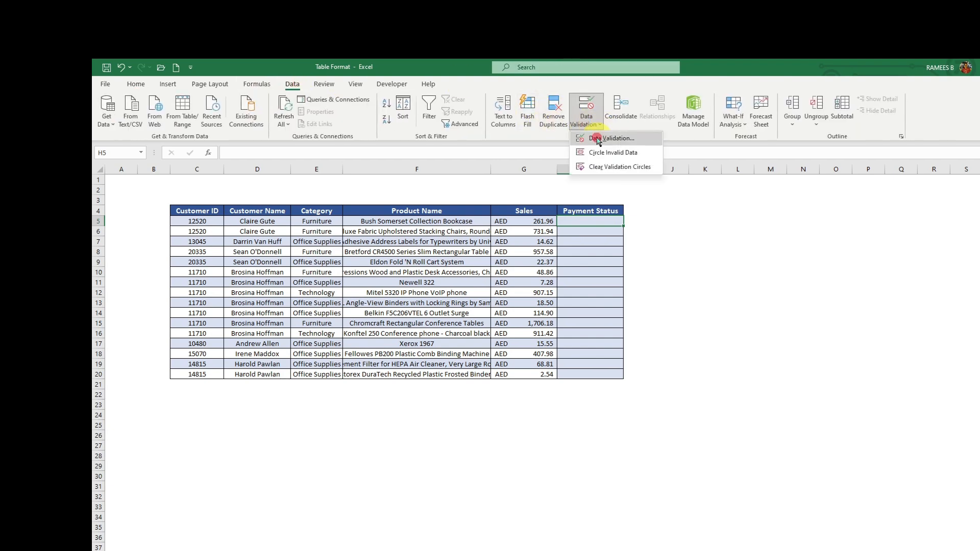
click(358, 299)
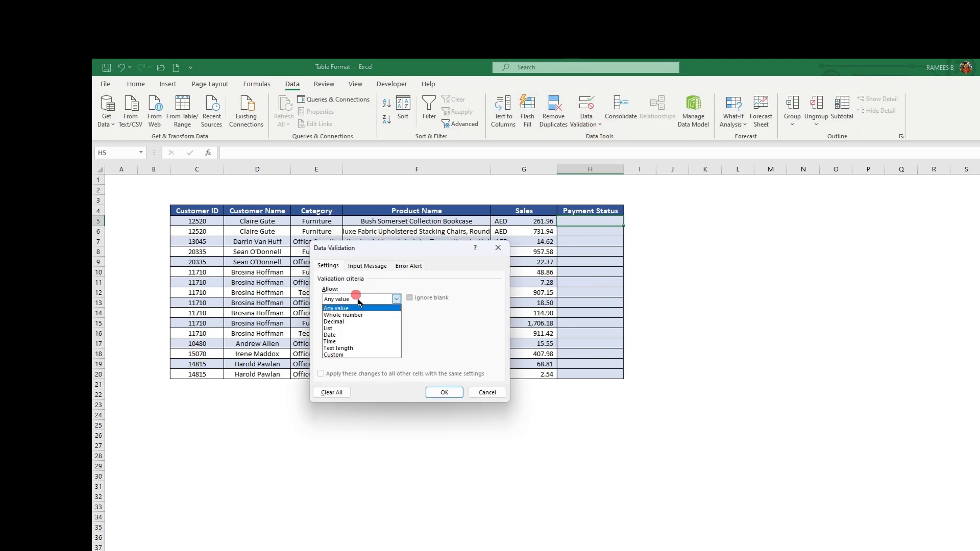
click(342, 328)
click(356, 342)
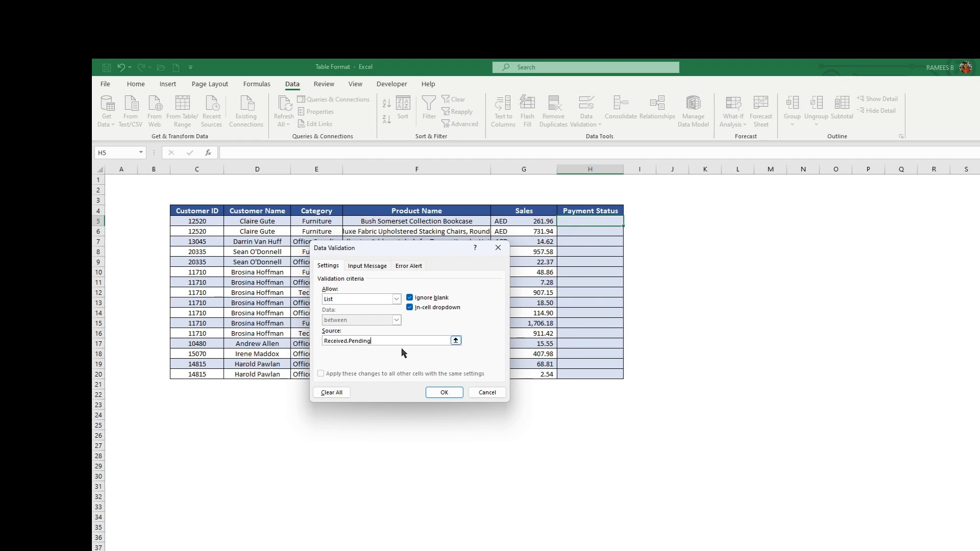
click(443, 392)
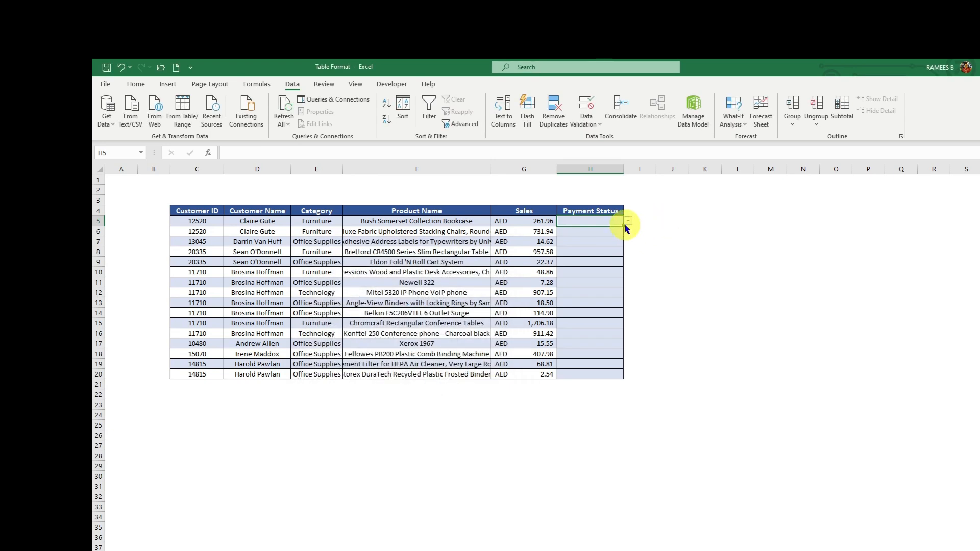
Step: Fill H5's dropdown down to H20 and convert C4:H20 into a table with headers
drag(624, 226, 614, 378)
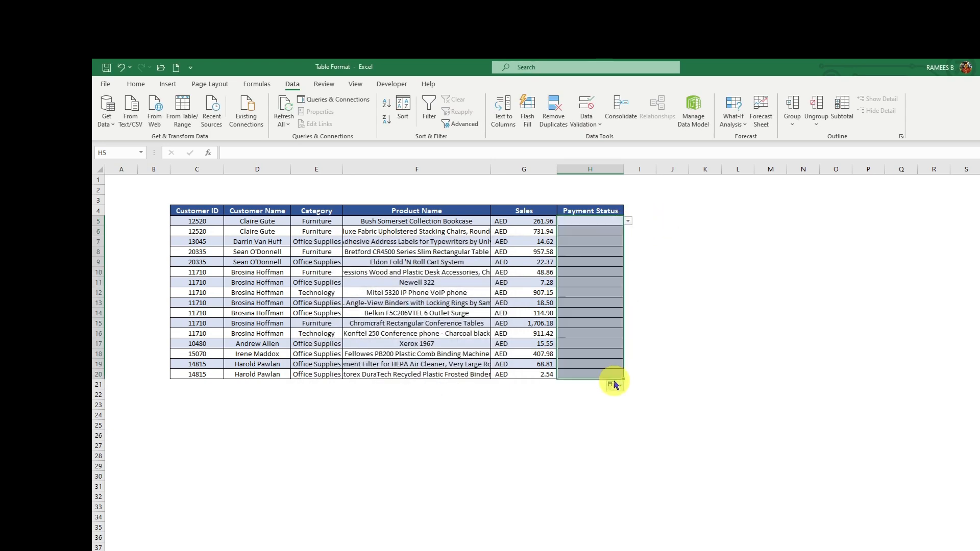
click(576, 302)
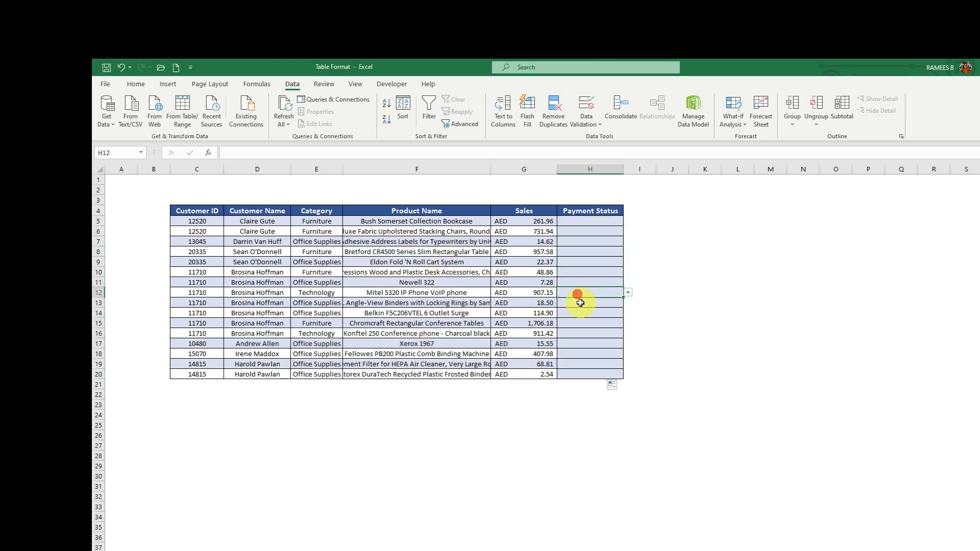
click(240, 281)
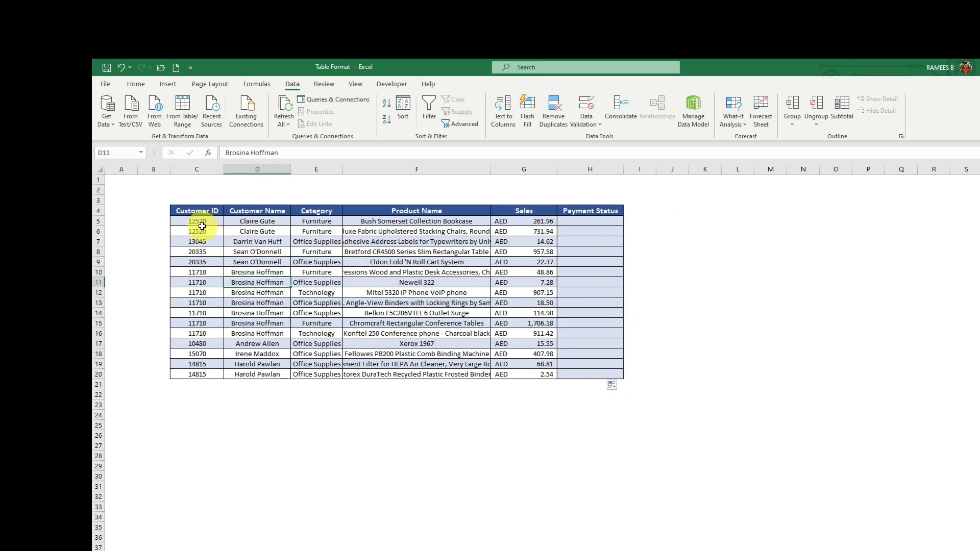
click(214, 210)
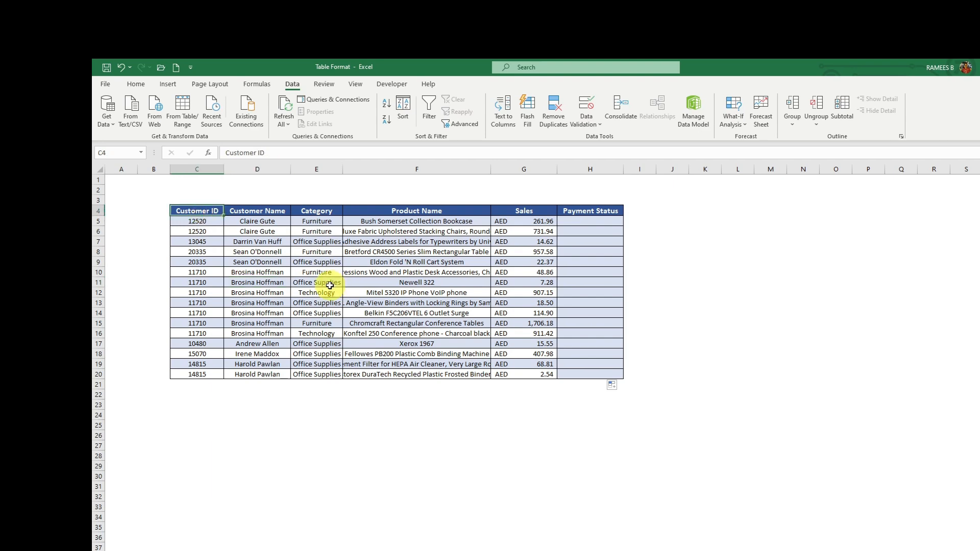
key(ctrl+a)
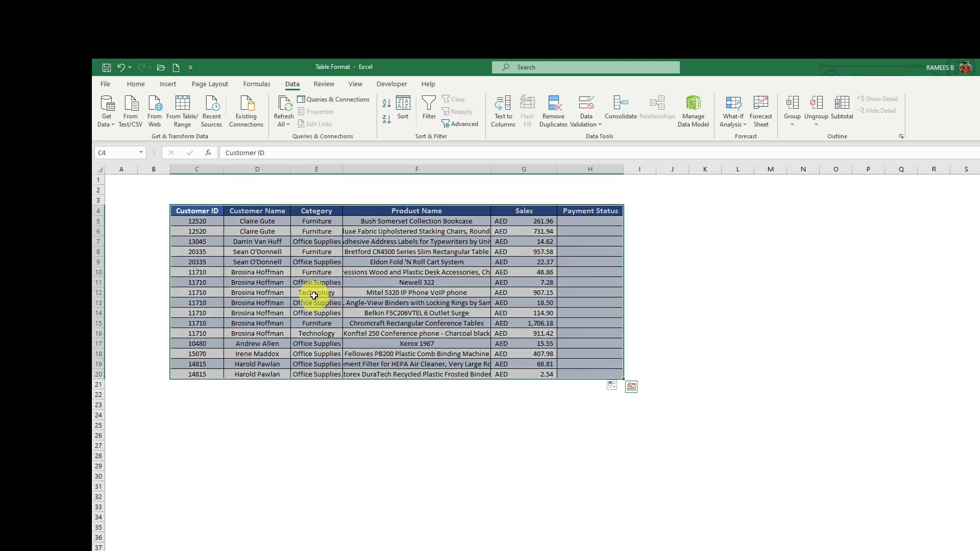
key(ctrl+t)
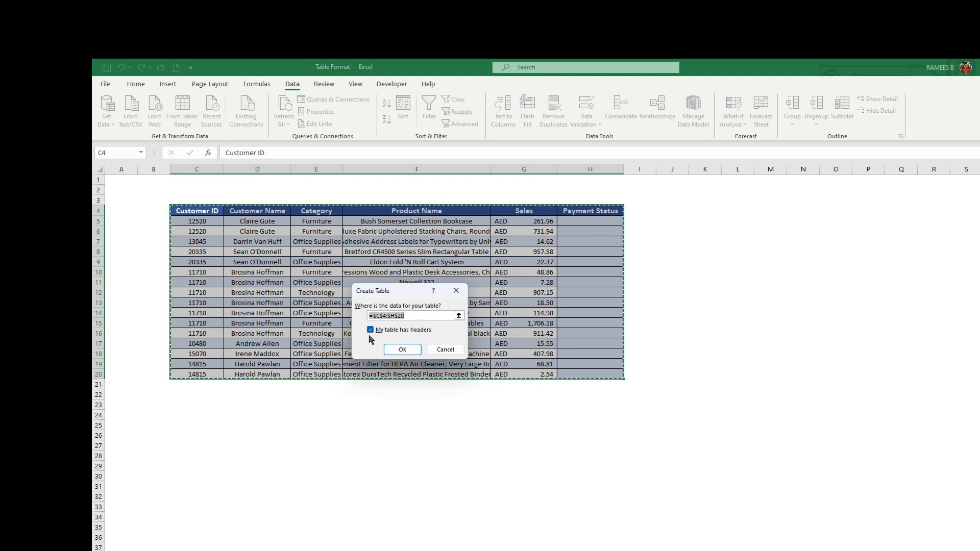
click(402, 351)
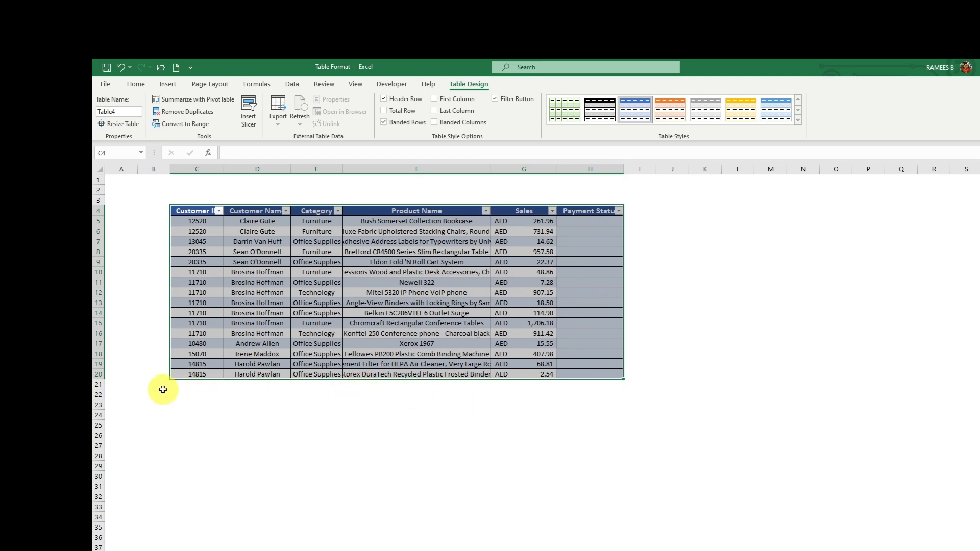
Step: Pick the single combined Received.Pending entry from H5's dropdown
click(563, 229)
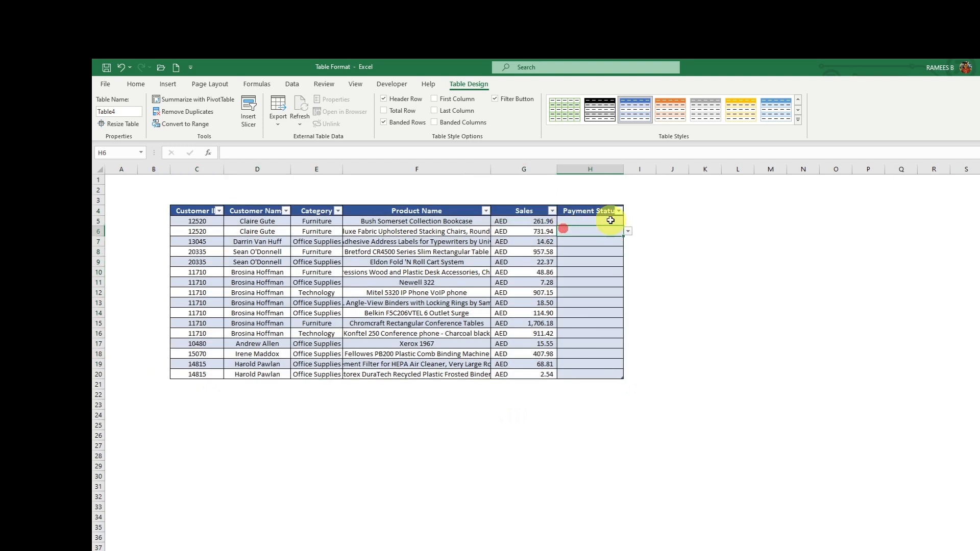
click(616, 219)
click(628, 221)
click(580, 228)
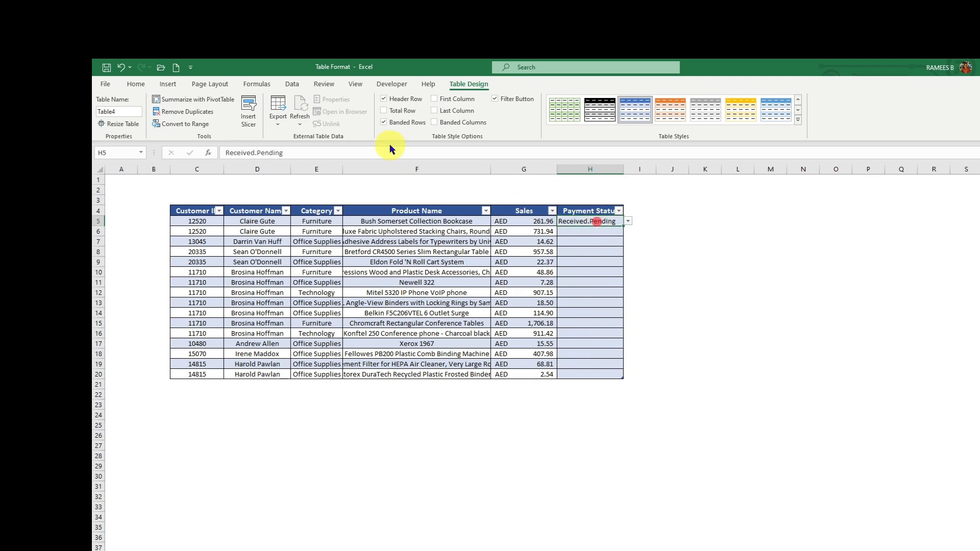
Step: Correct the list source values and apply the change to all cells with this validation rule
click(294, 86)
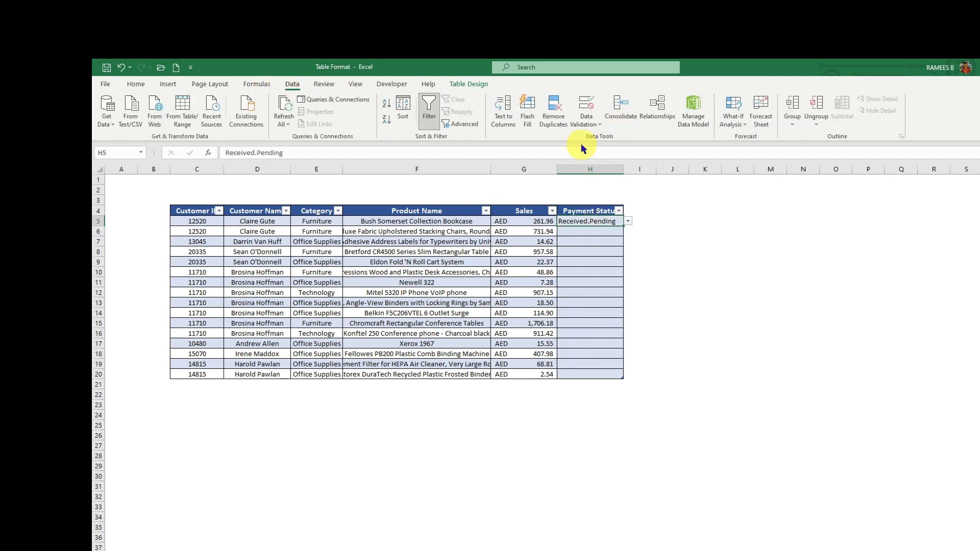
click(586, 123)
click(611, 137)
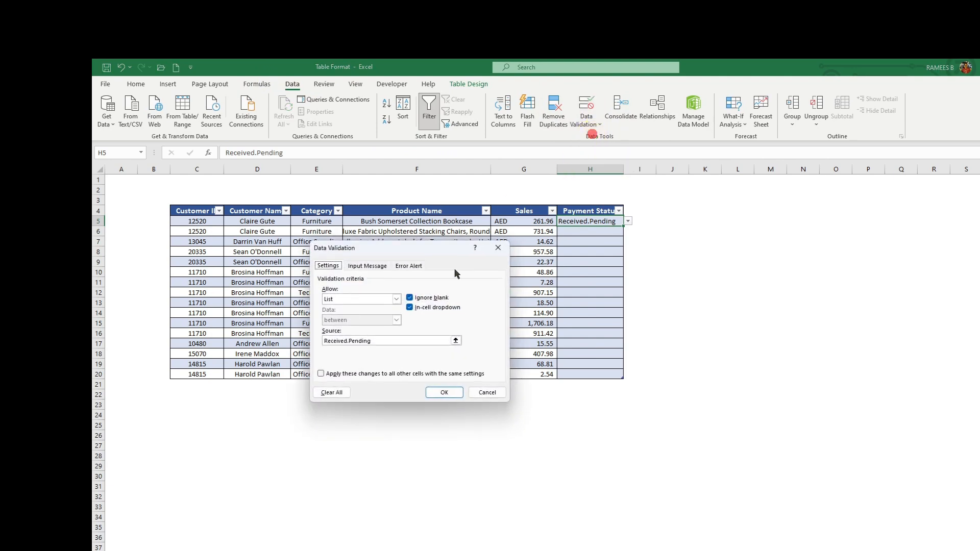
click(349, 339)
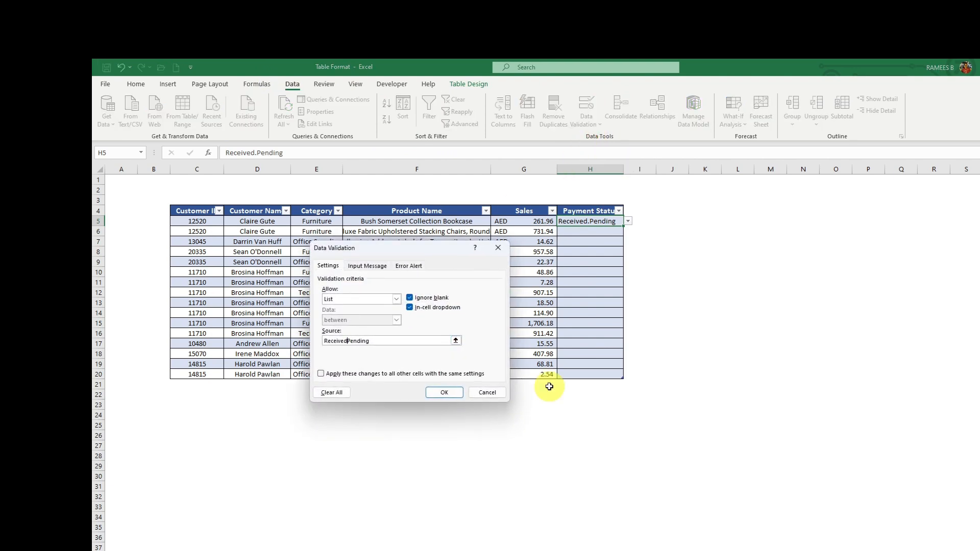
click(416, 374)
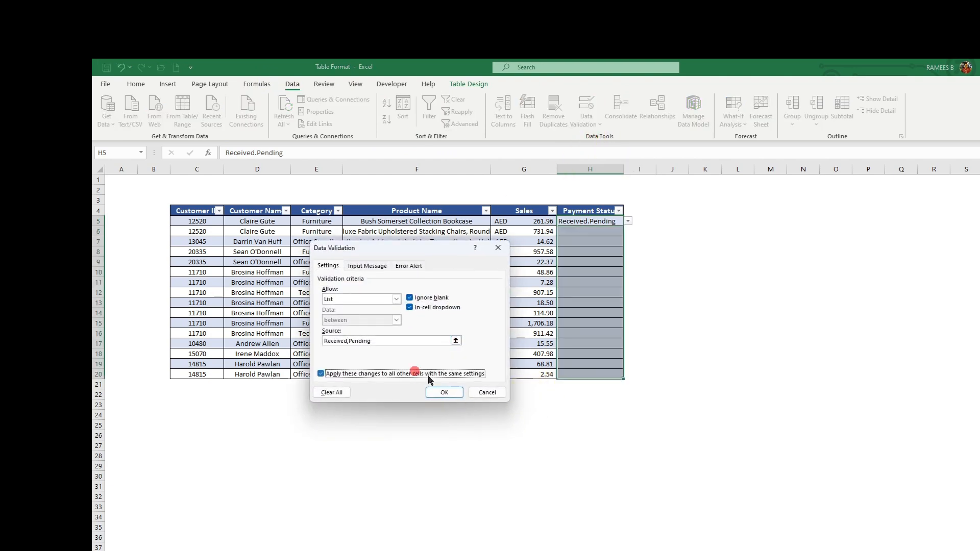
click(453, 391)
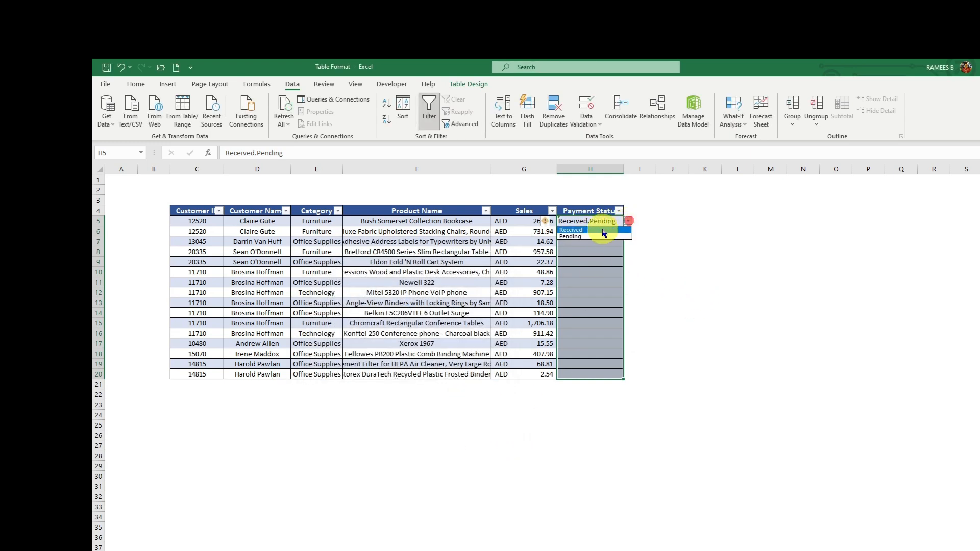
Step: Settle H5's payment status on Received and select the first data row
click(604, 231)
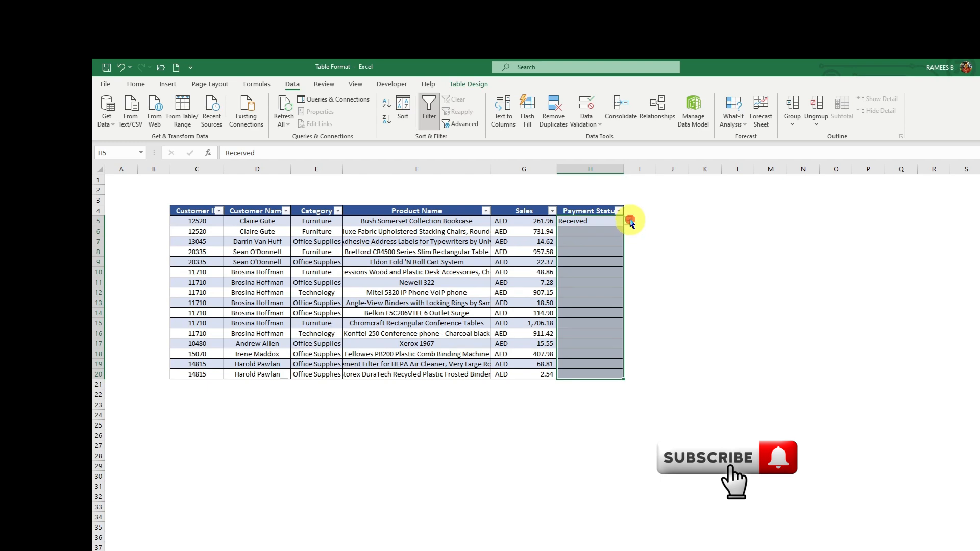
click(630, 222)
click(605, 238)
click(608, 223)
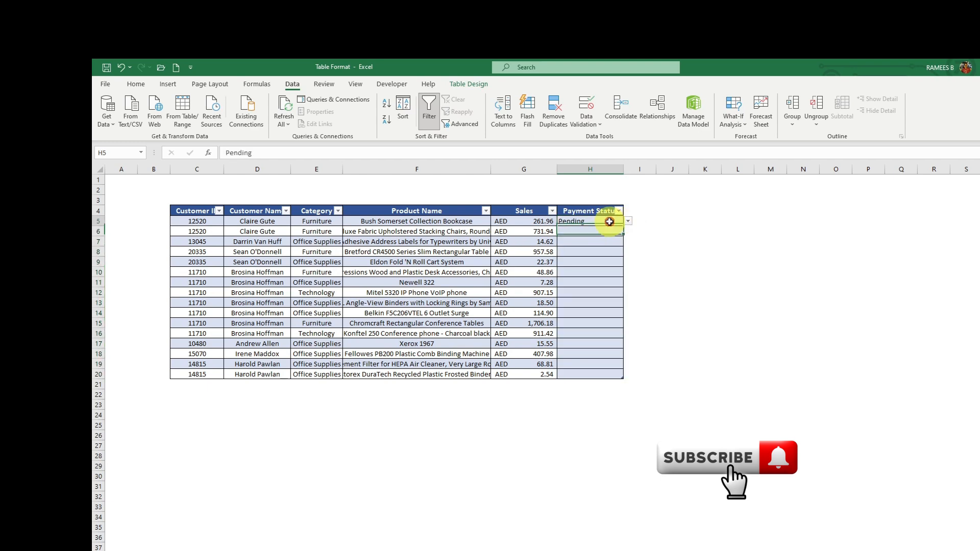
click(628, 221)
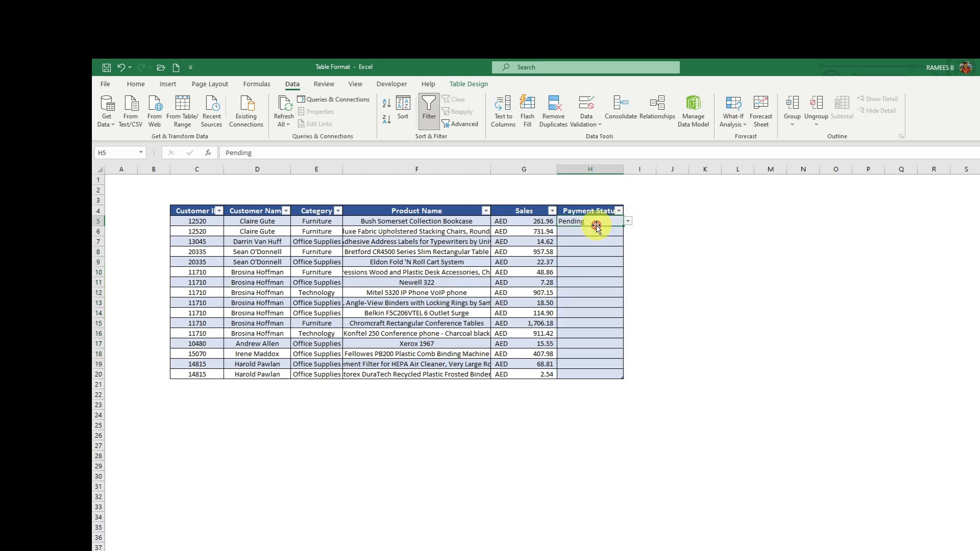
click(628, 221)
click(593, 230)
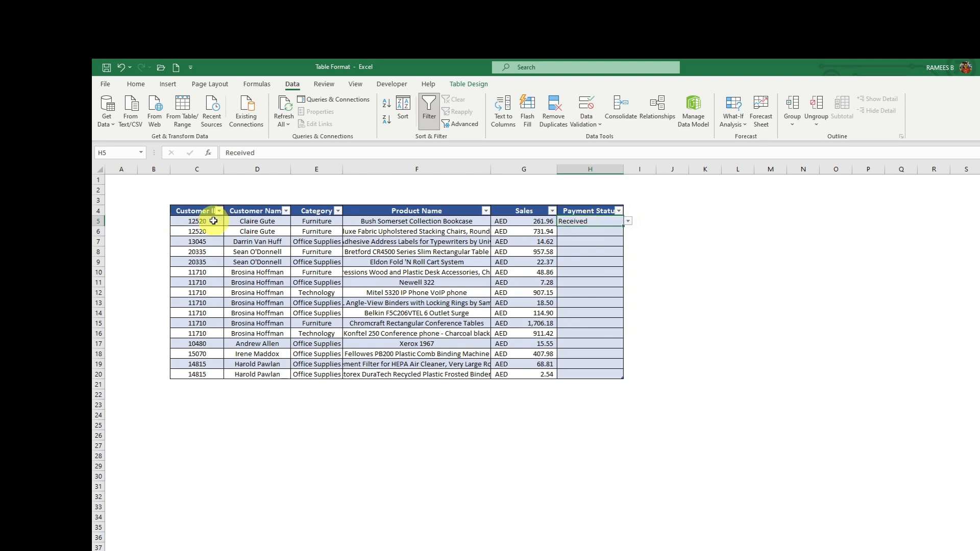
drag(209, 221, 582, 222)
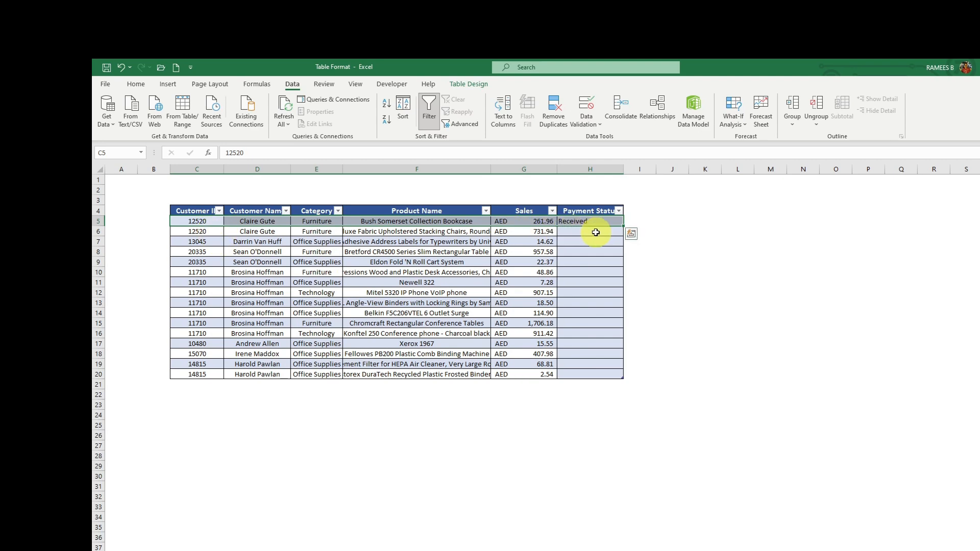
Step: Select C5:H20 and start a New Rule using 'Use a formula to determine which cells to format'
click(591, 221)
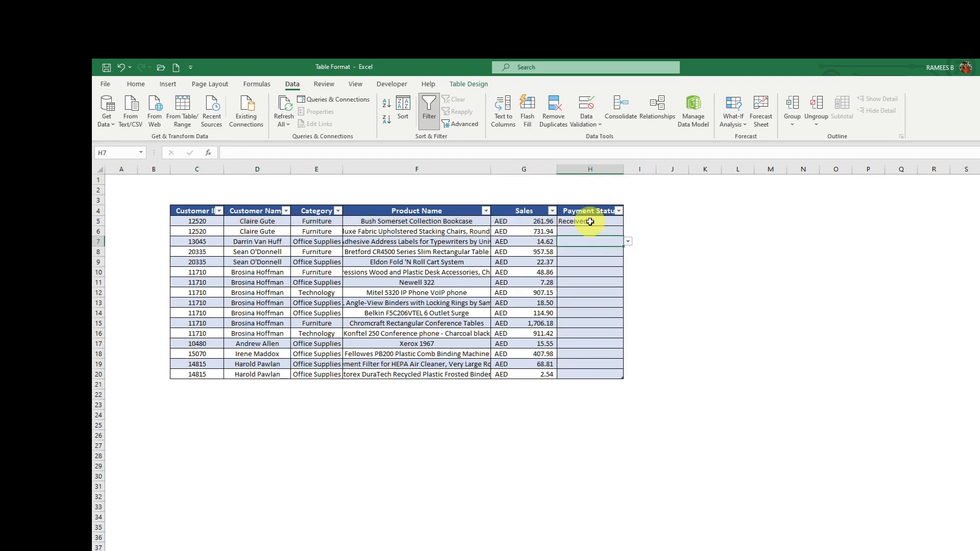
drag(207, 221, 618, 373)
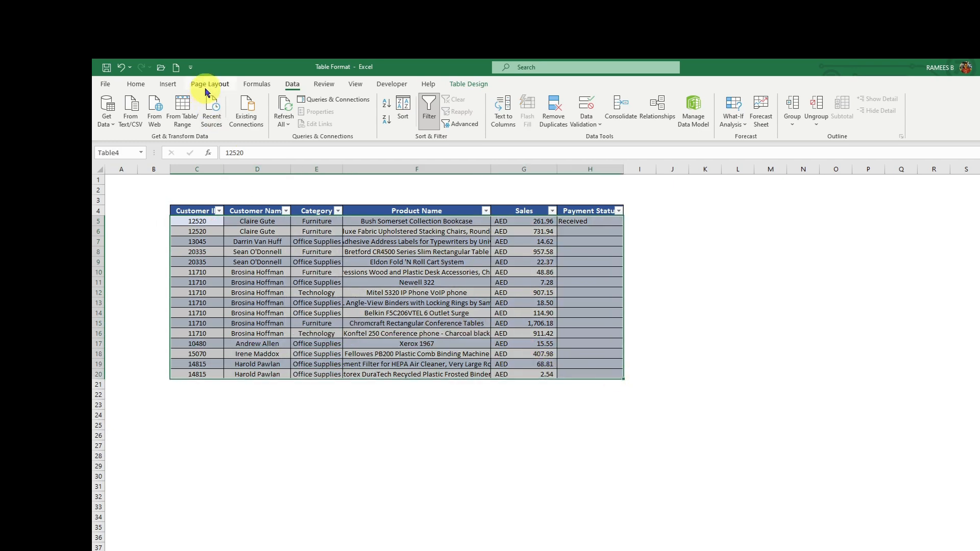
click(136, 84)
click(540, 111)
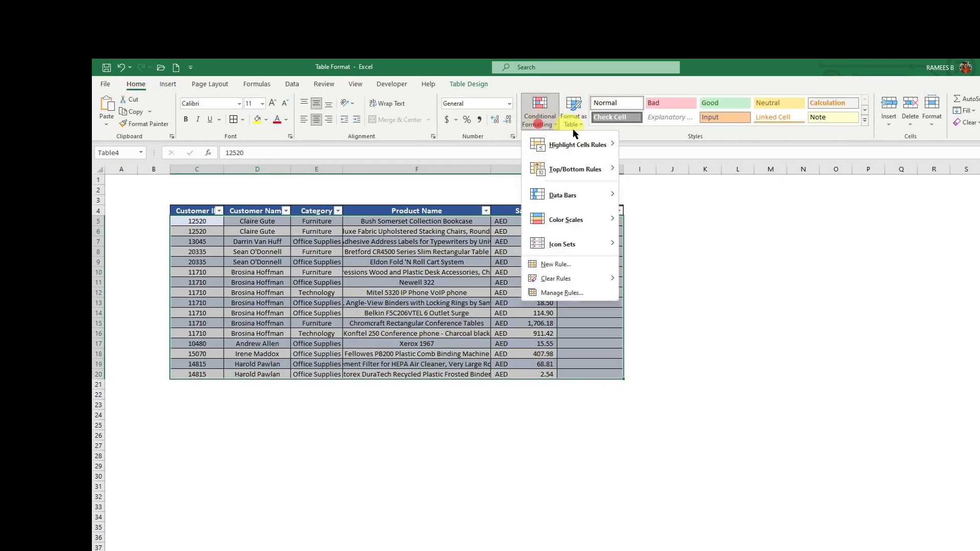
click(571, 265)
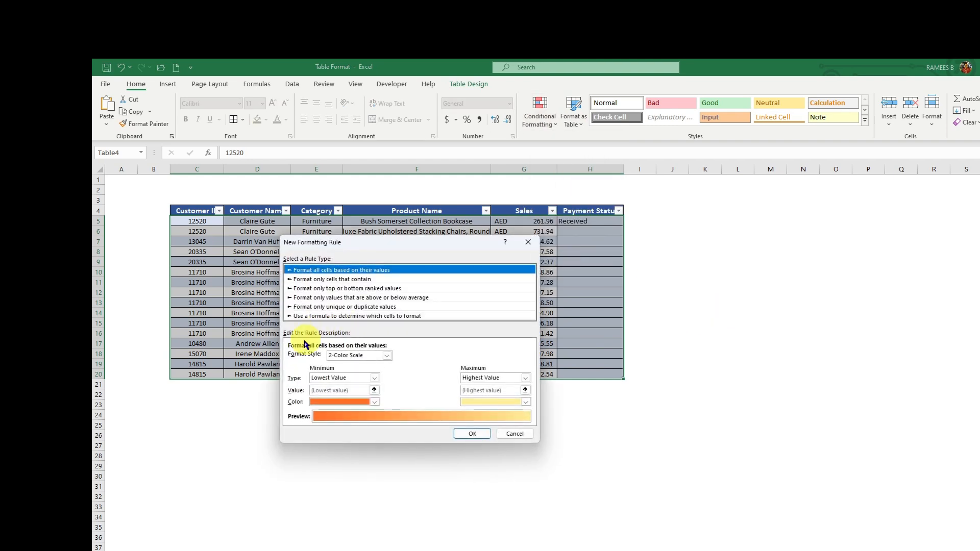
click(311, 316)
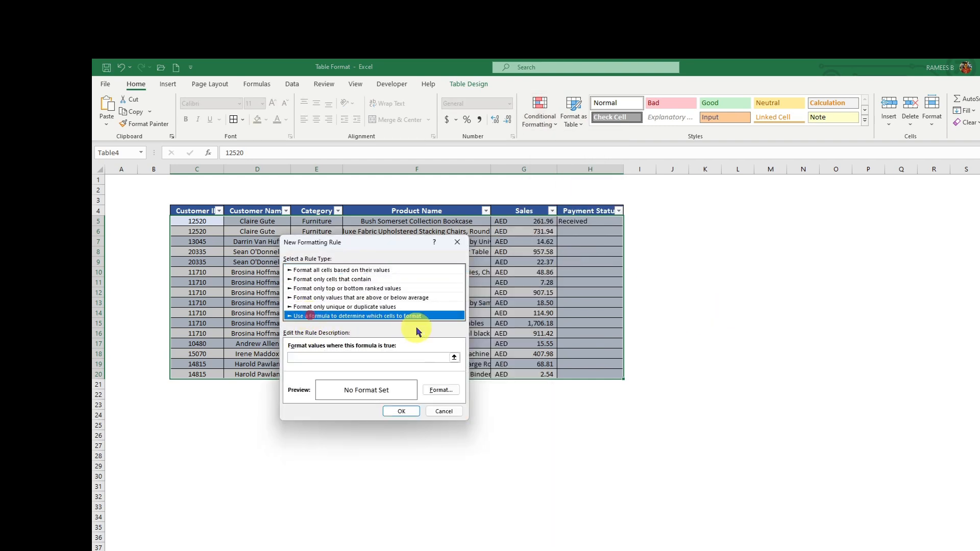
click(314, 356)
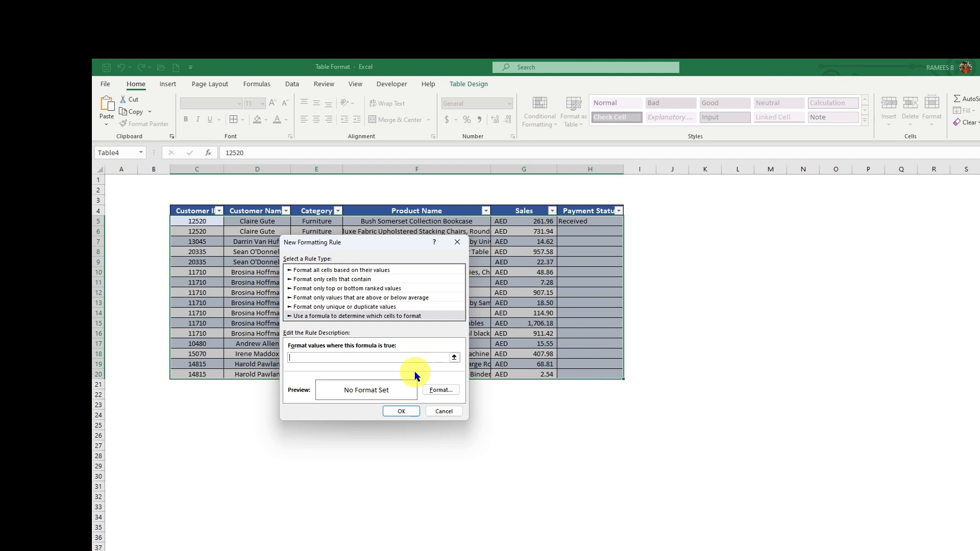
Step: Enter the rule formula =$H5="Received"
text(=$H)
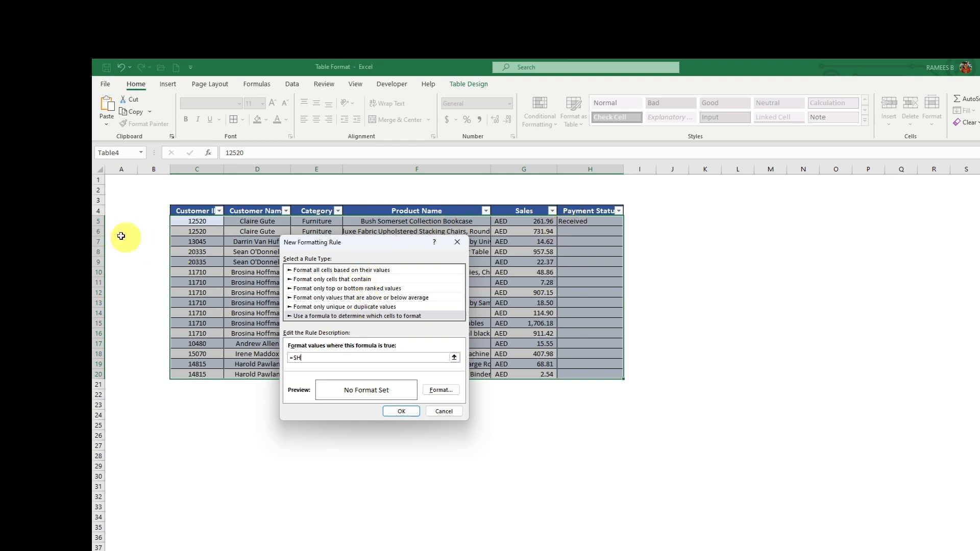
text(5)
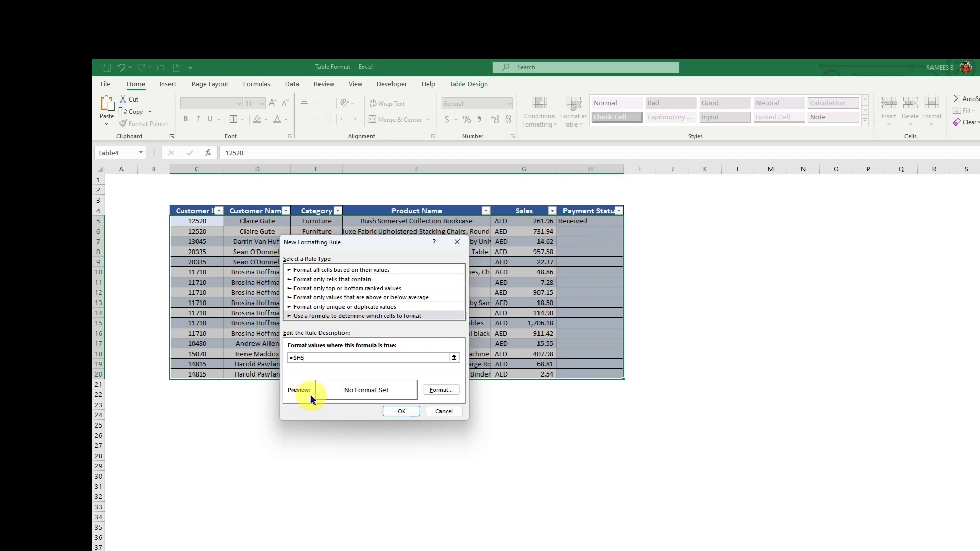
text(="Received)
Step: Format the Received rule with green fill, black pattern colour, bold text and an outline border
click(441, 390)
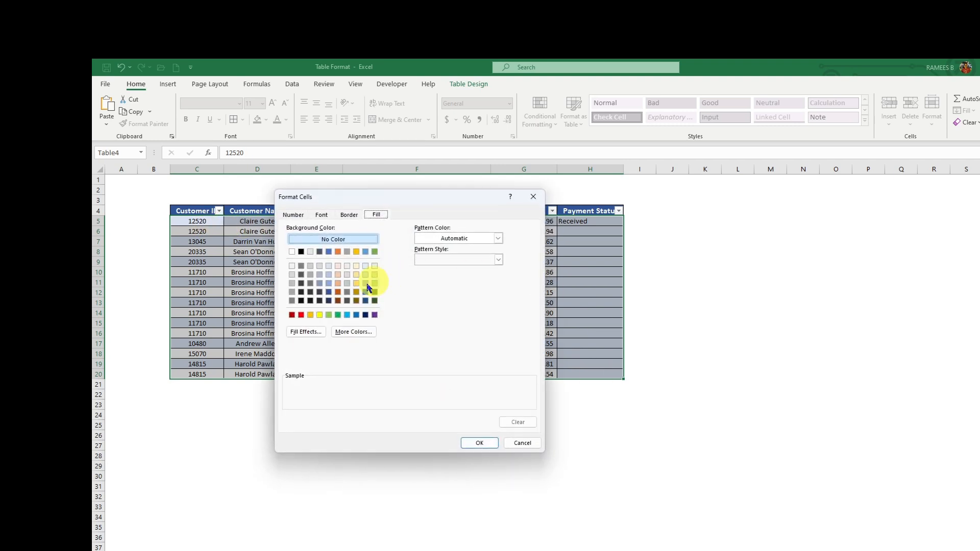
click(338, 315)
click(496, 238)
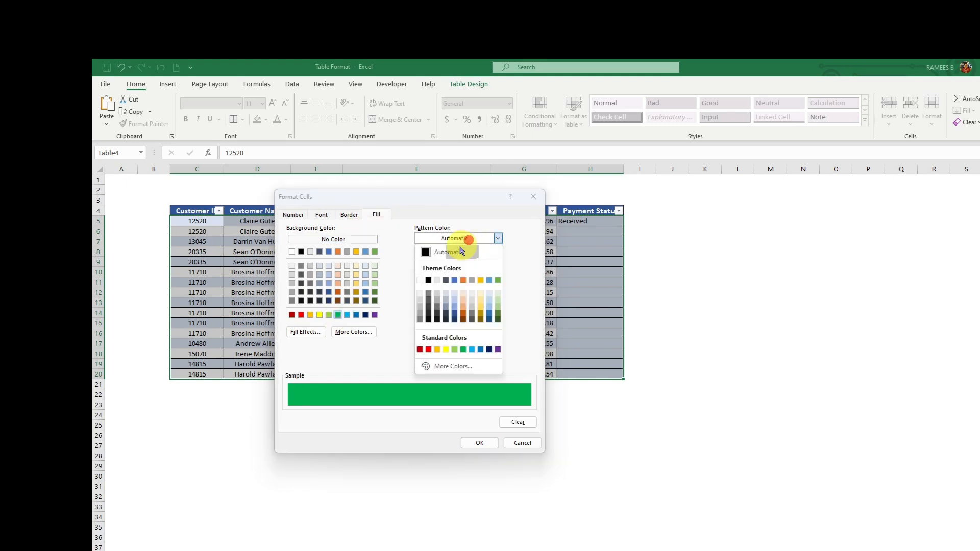
click(429, 280)
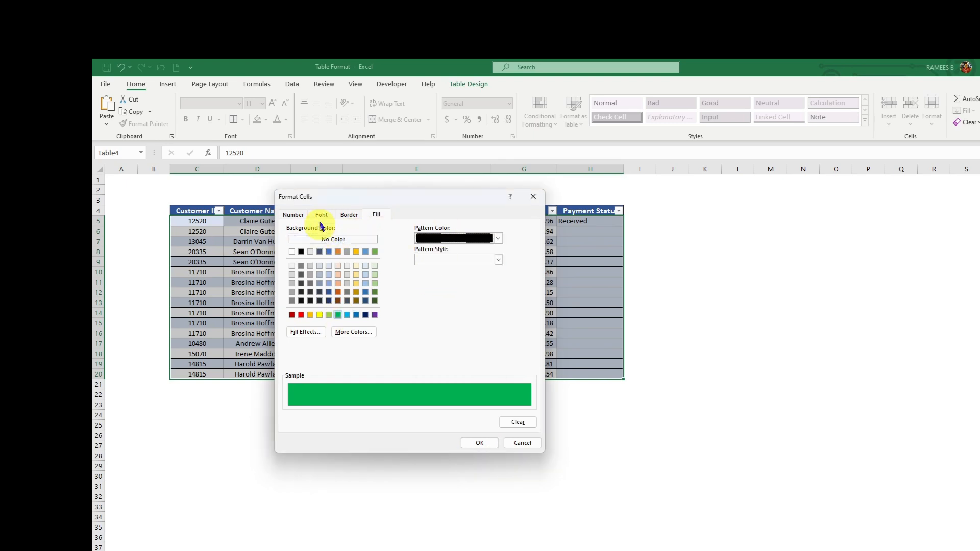
click(322, 214)
click(437, 255)
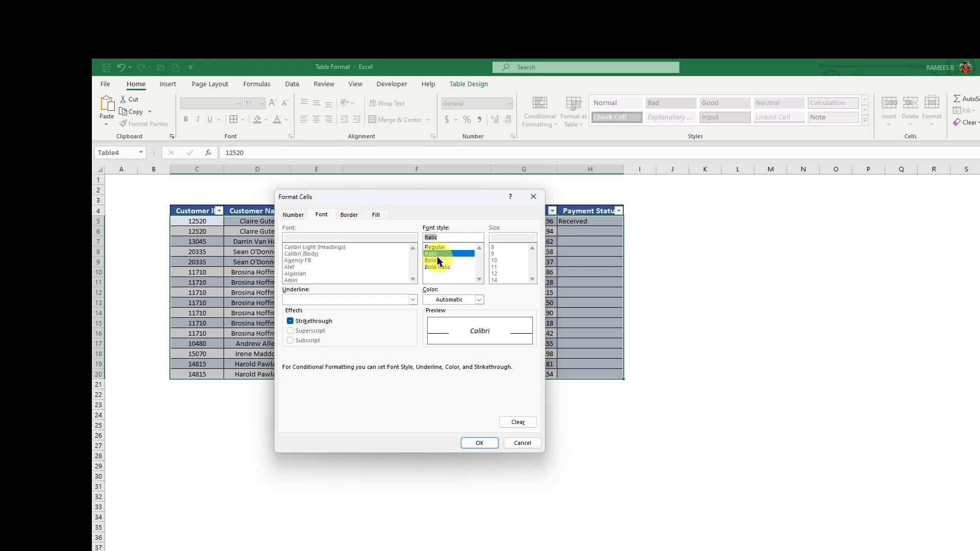
click(435, 260)
click(350, 217)
click(417, 244)
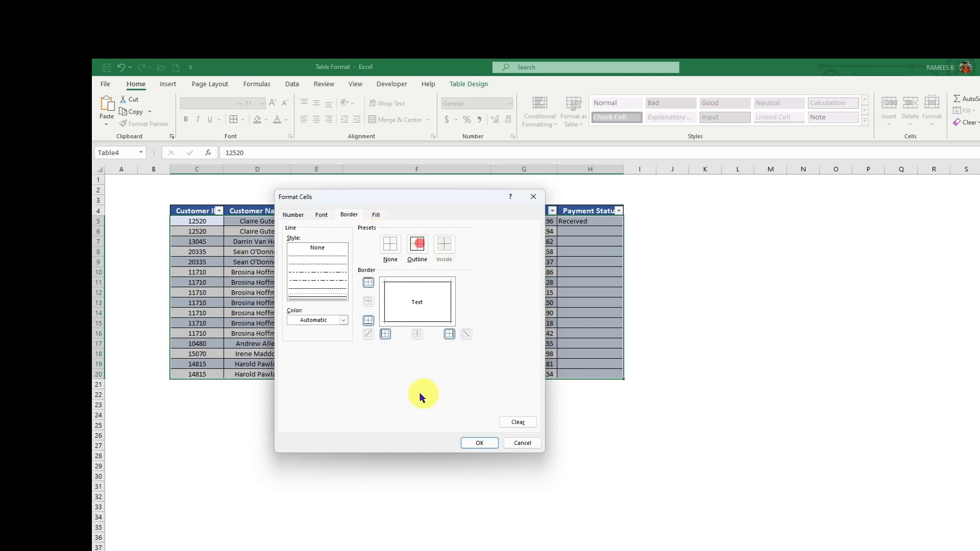
click(479, 443)
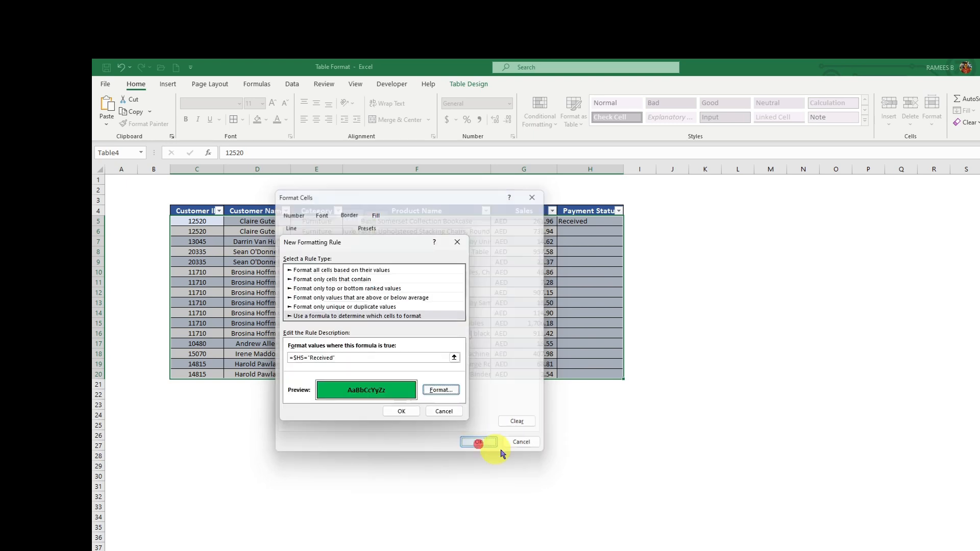
click(397, 411)
Step: Set H11 and H18 to Received from their status dropdowns
click(603, 234)
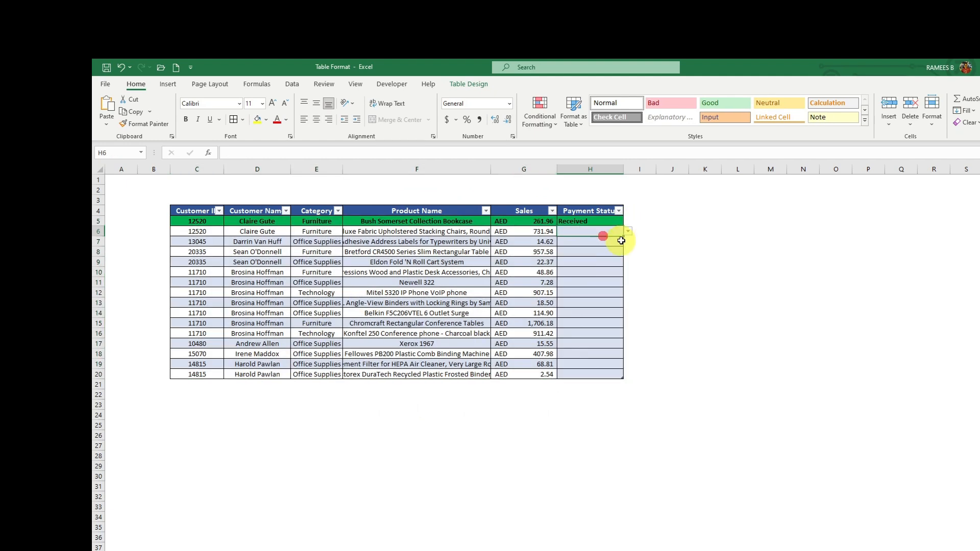
click(605, 221)
click(613, 283)
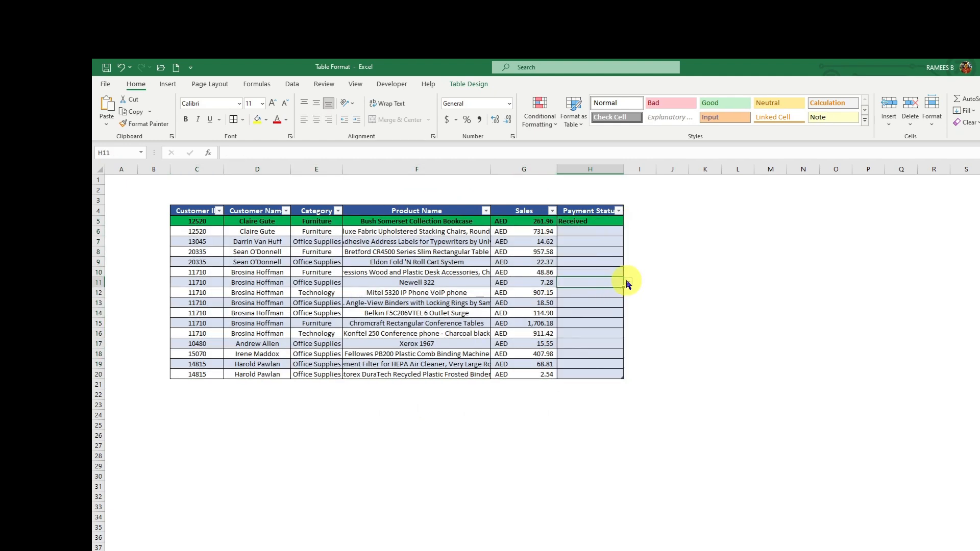
click(627, 283)
click(592, 292)
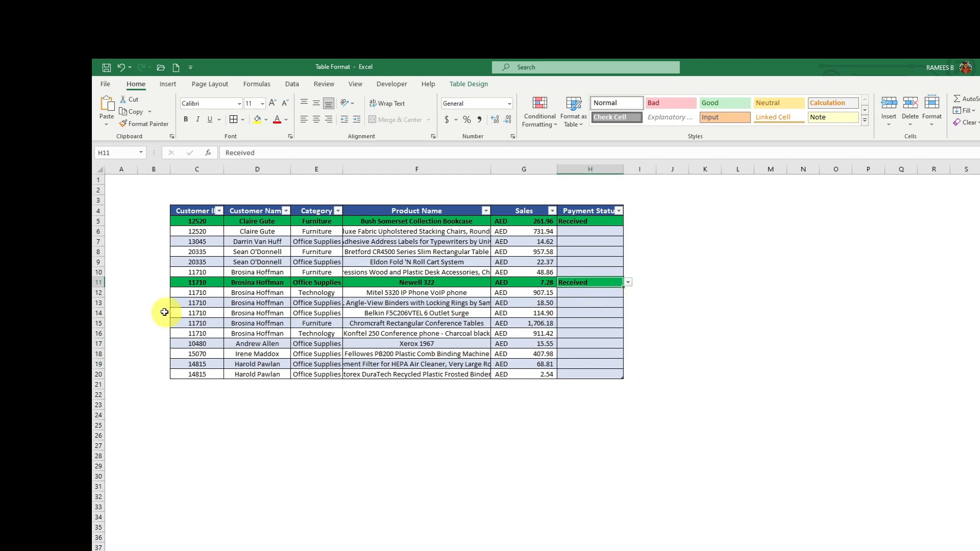
click(579, 354)
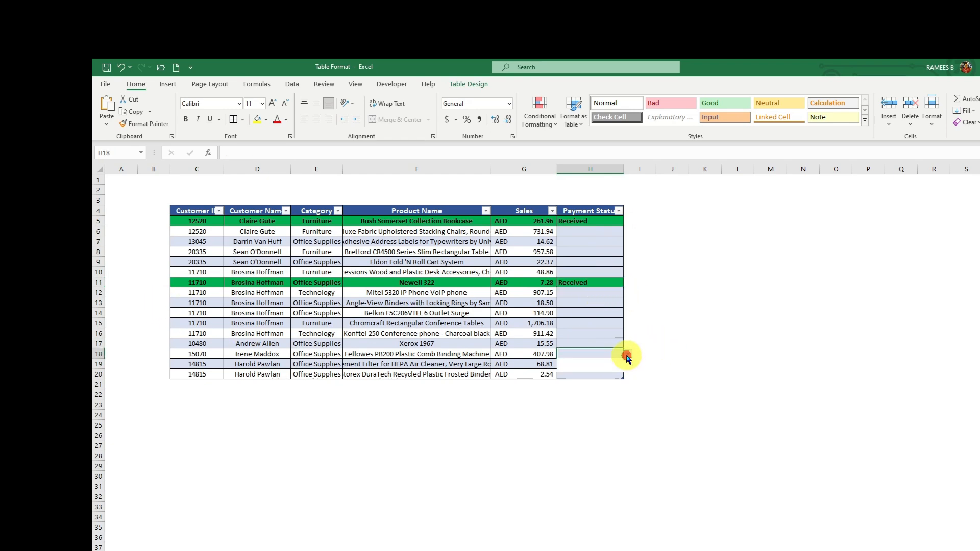
click(628, 354)
click(574, 362)
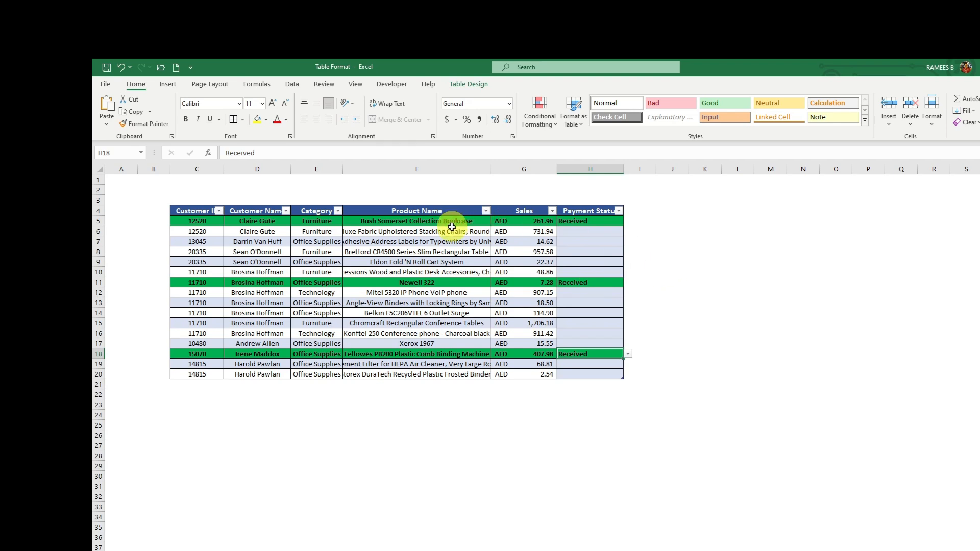
click(605, 260)
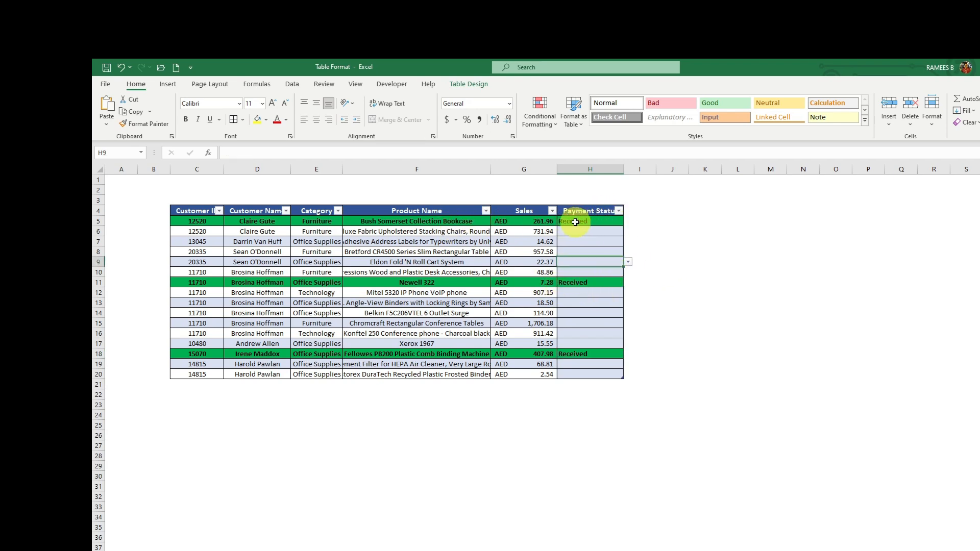
Step: In the Rules Manager, change the Received rule's fill to blue and apply it
click(541, 115)
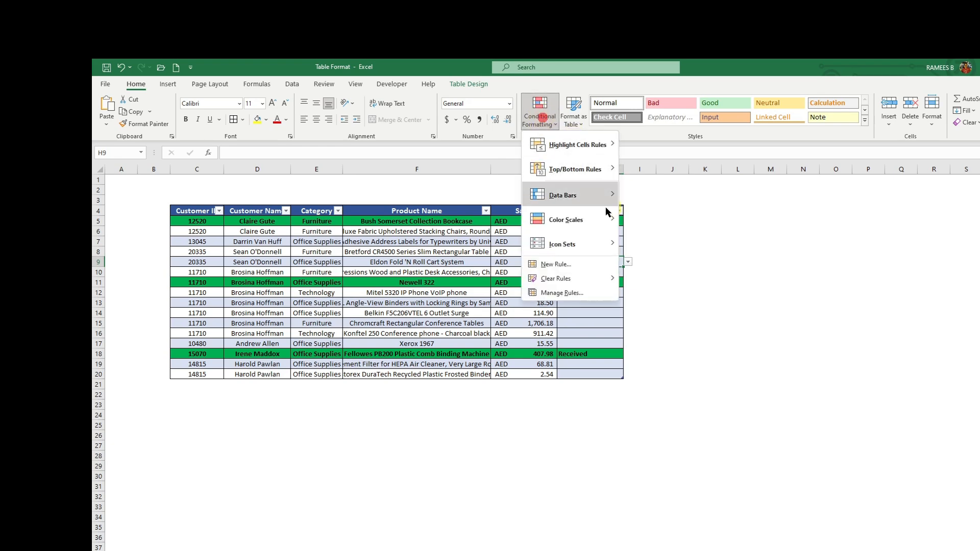
click(566, 292)
double_click(282, 320)
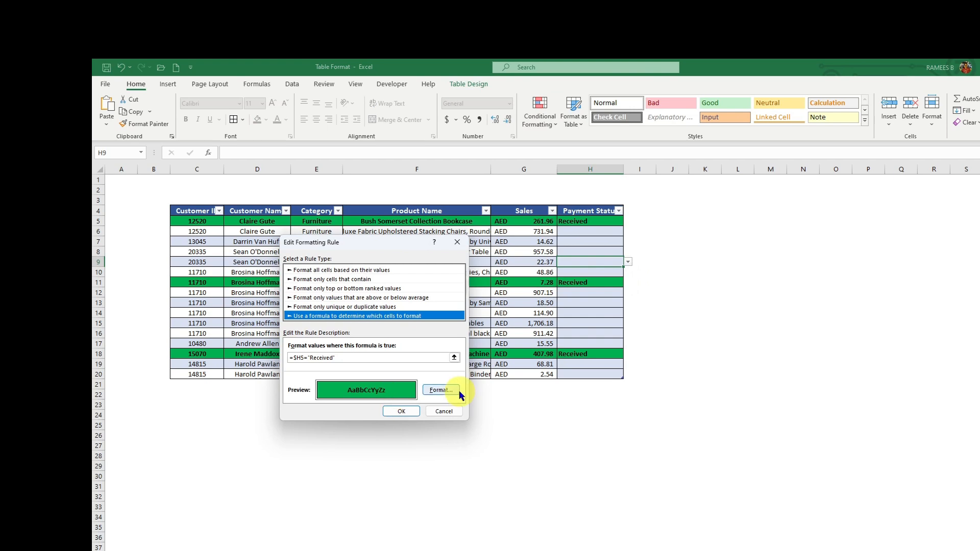
click(441, 390)
click(338, 204)
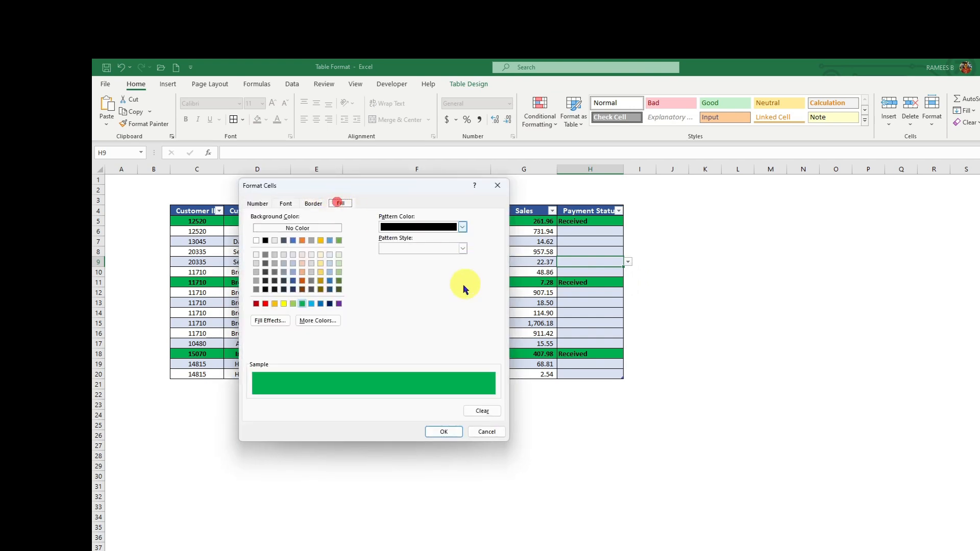
click(321, 304)
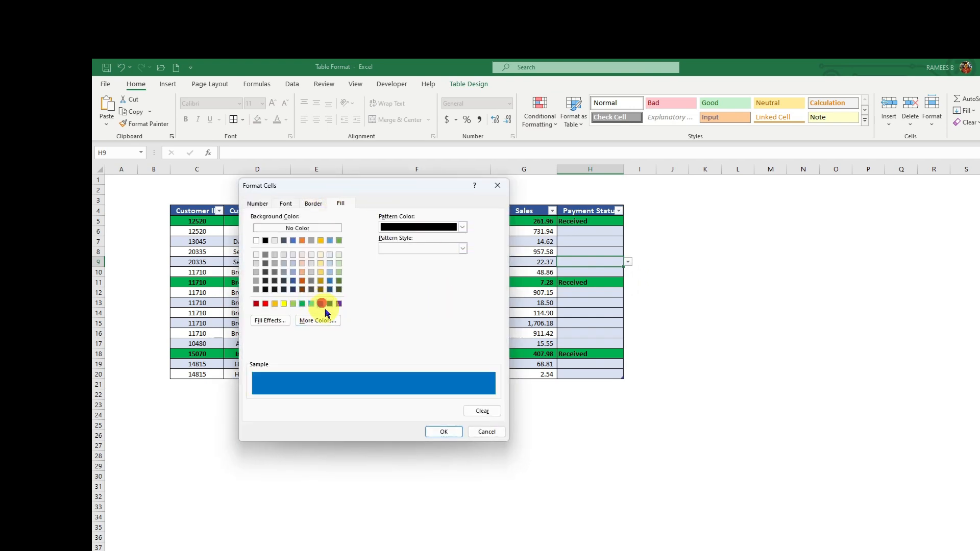
click(442, 430)
click(404, 410)
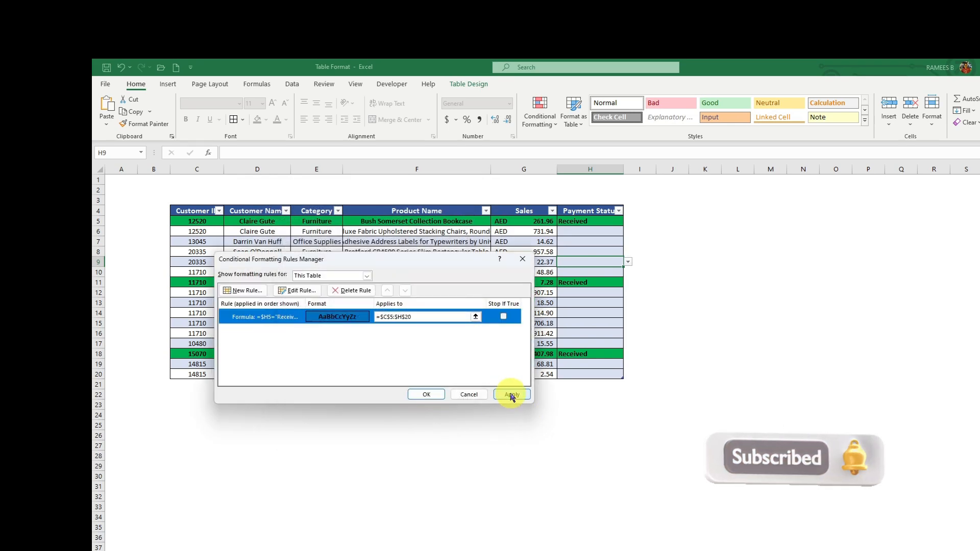
click(512, 395)
click(427, 394)
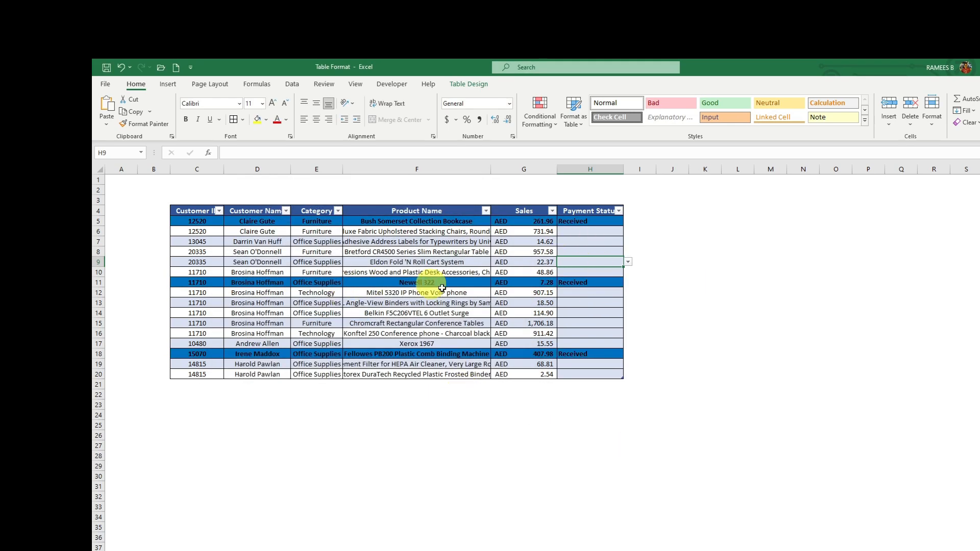
Step: Keep Received as H5's payment status via its dropdown
click(573, 223)
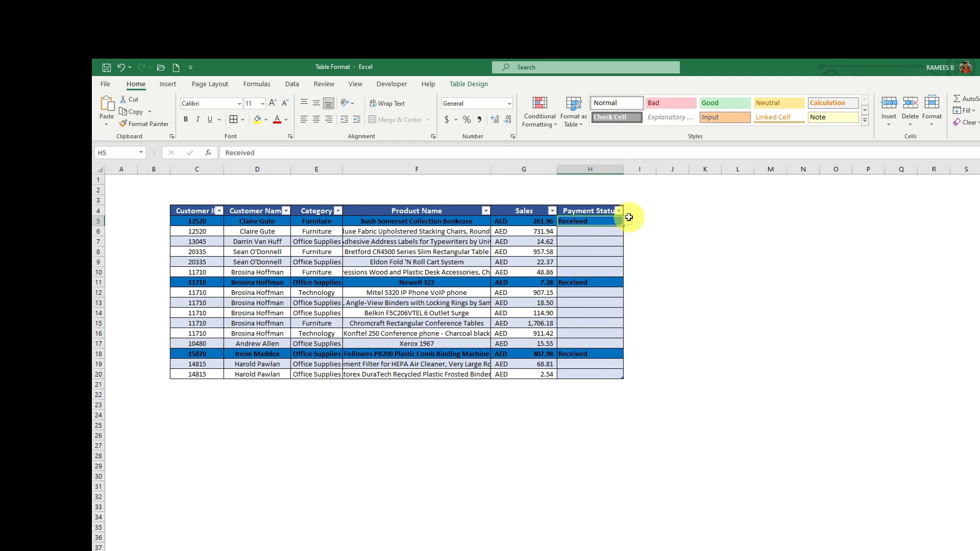
click(627, 221)
click(608, 231)
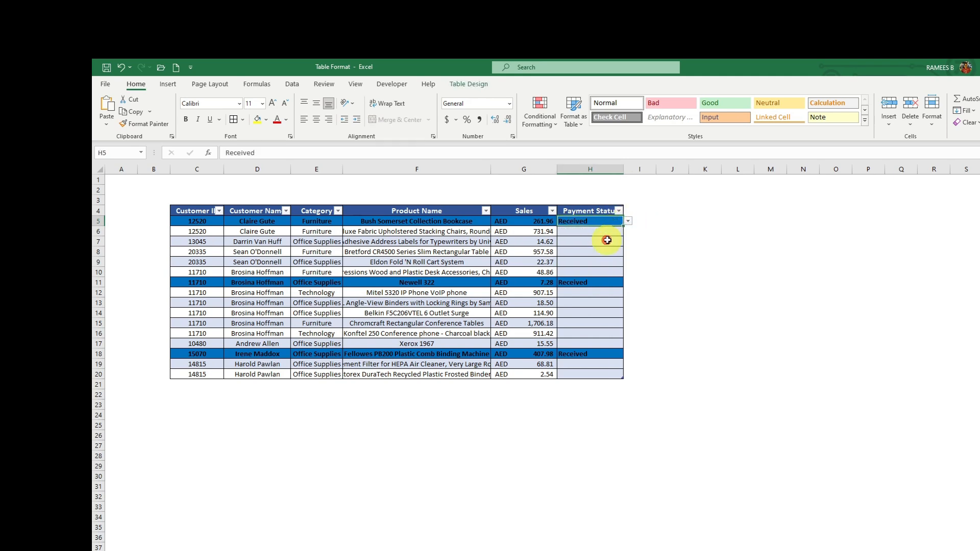
Step: Select the table data and start a new formula-based conditional formatting rule
drag(197, 221, 590, 373)
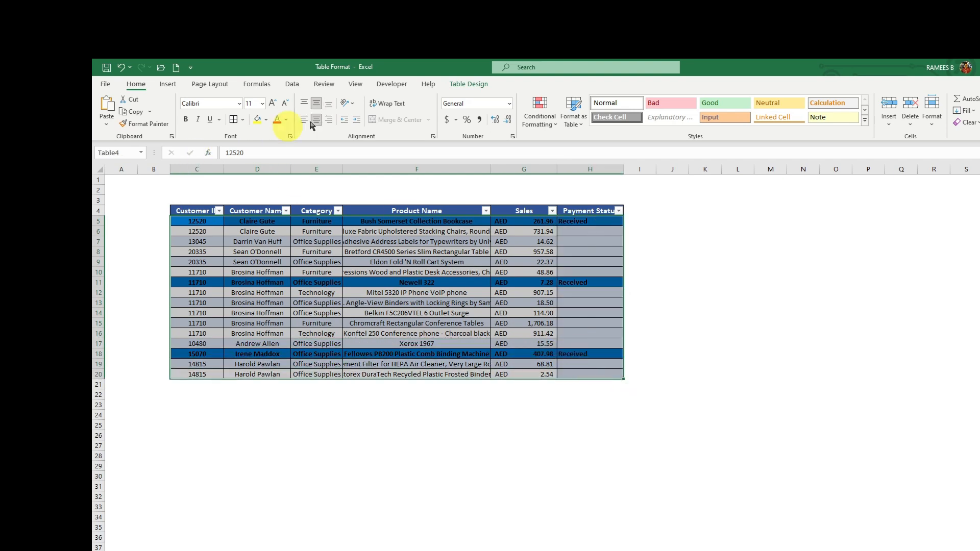
click(557, 125)
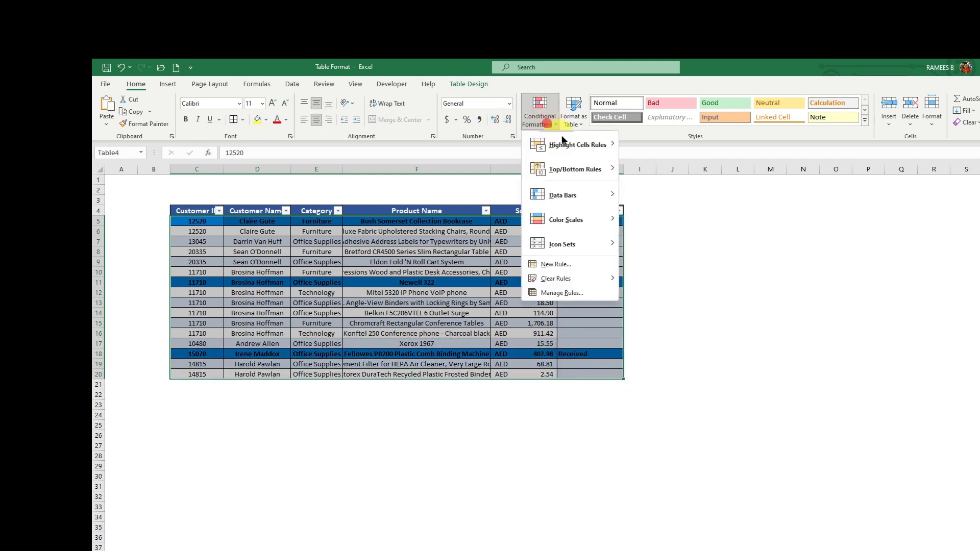
click(572, 267)
click(296, 305)
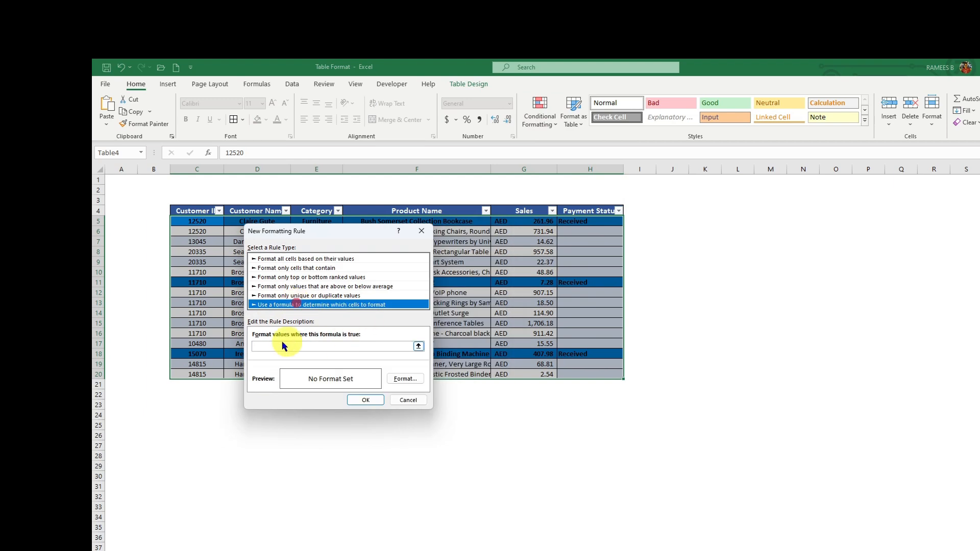
click(299, 346)
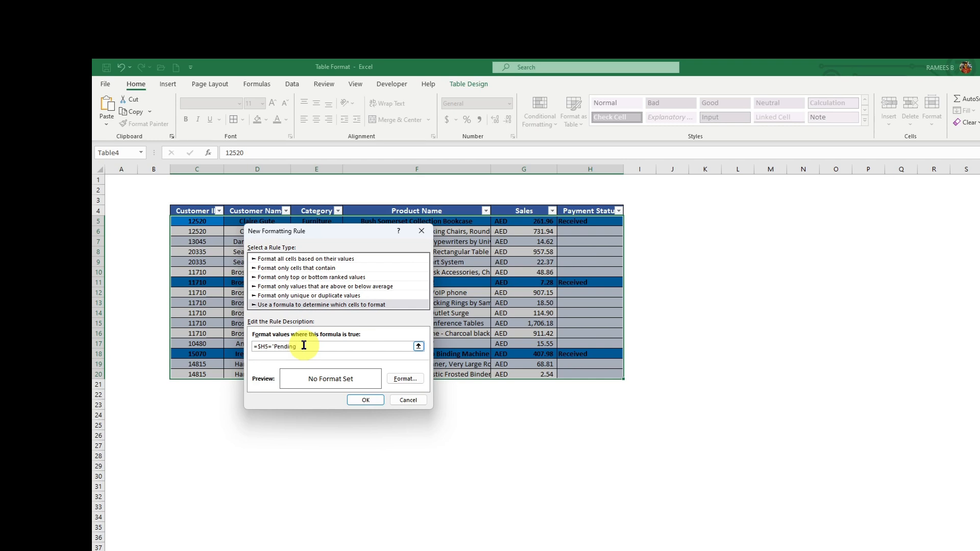
Step: Give the Pending rule a yellow fill, an outline border and bold text, then save it
click(405, 379)
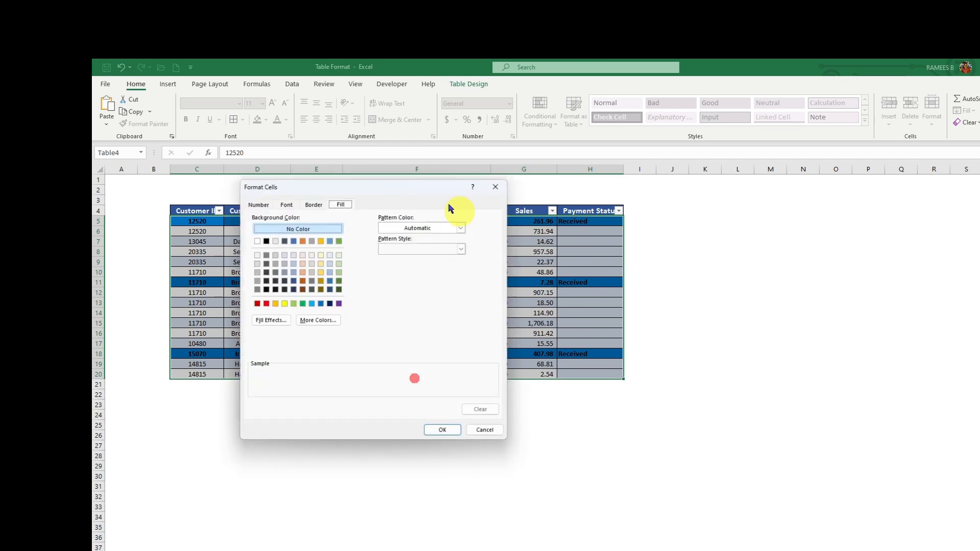
click(284, 304)
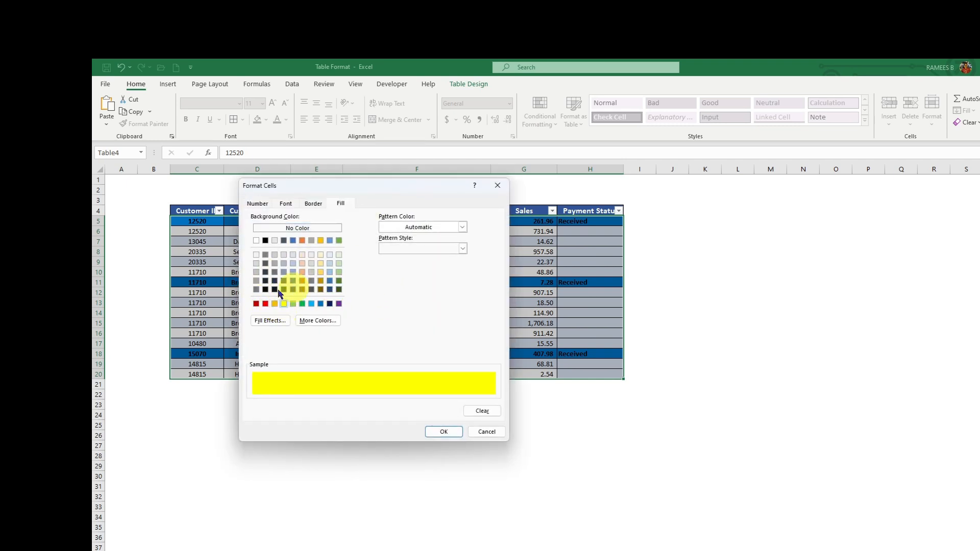
click(384, 226)
click(397, 247)
click(306, 205)
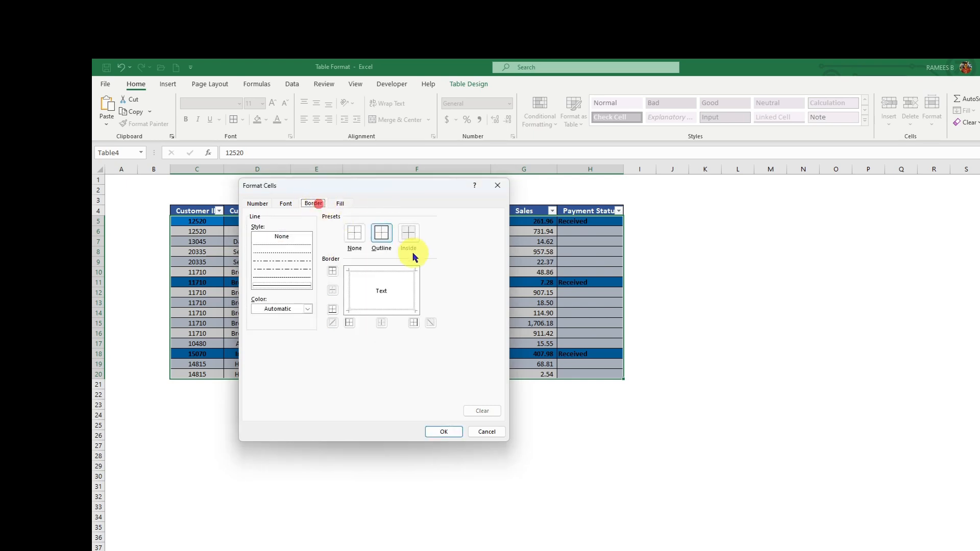
click(380, 232)
click(283, 205)
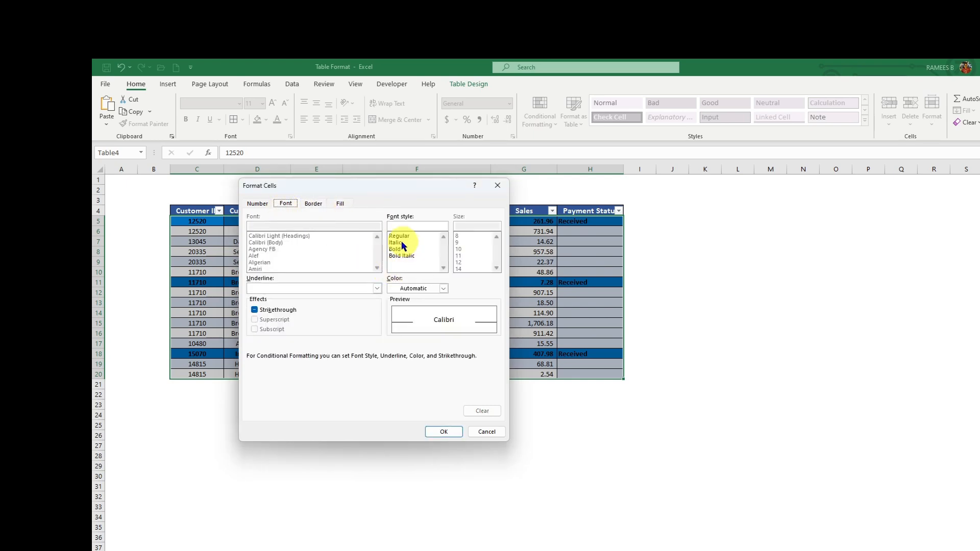
click(401, 249)
click(443, 432)
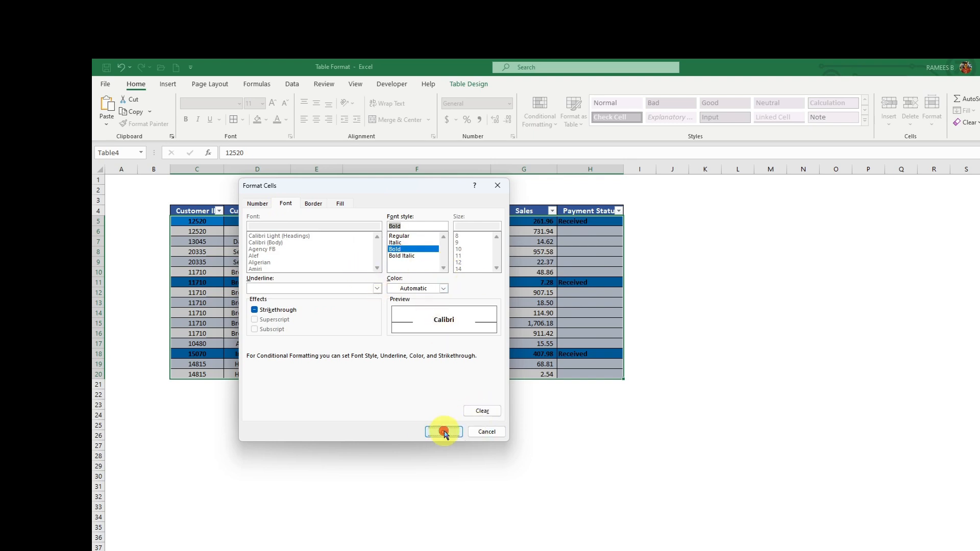
click(365, 400)
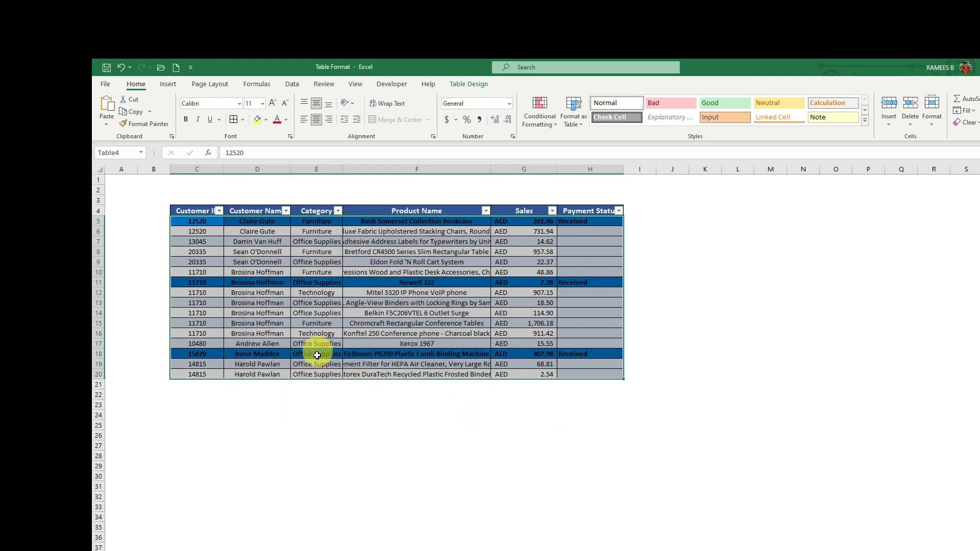
Step: Choose Pending from the status dropdowns in H6 and H7
click(586, 243)
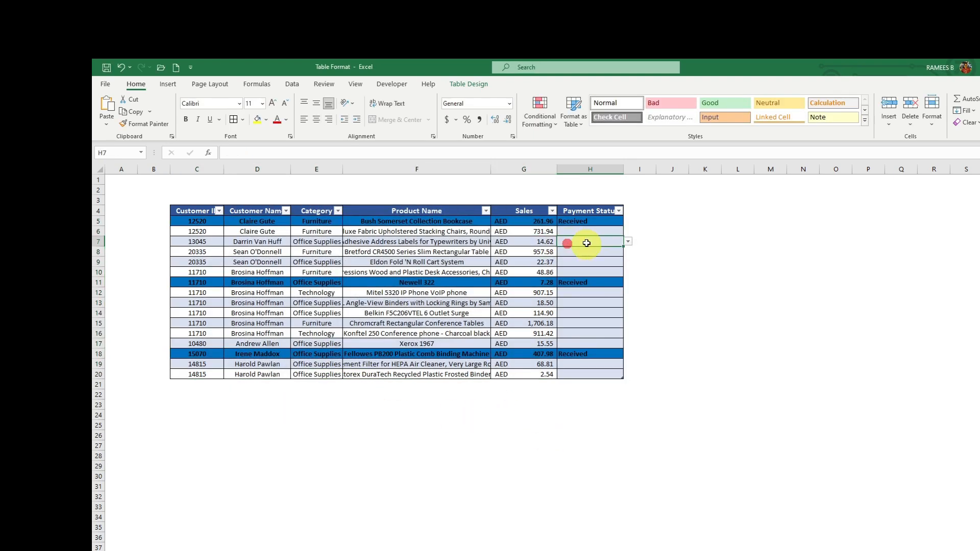
click(618, 234)
click(626, 232)
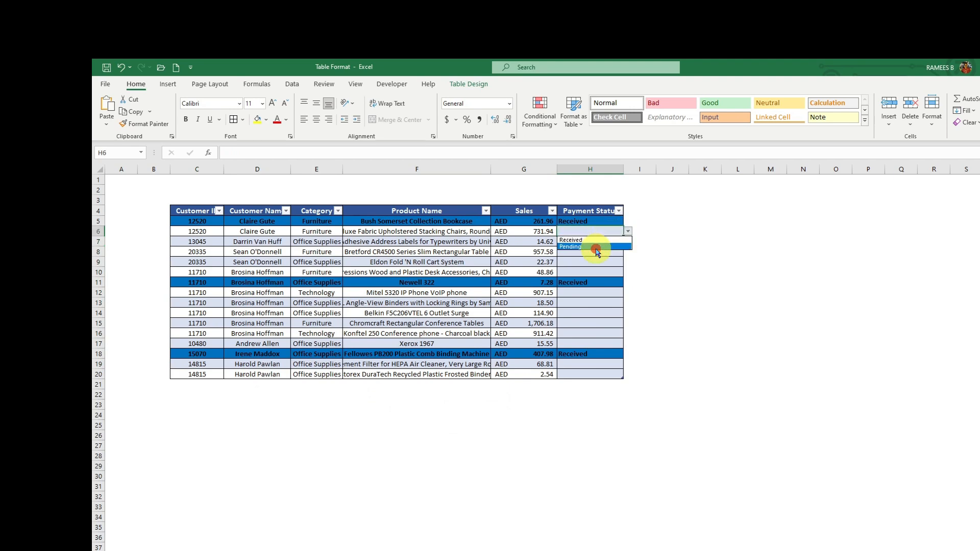
click(597, 248)
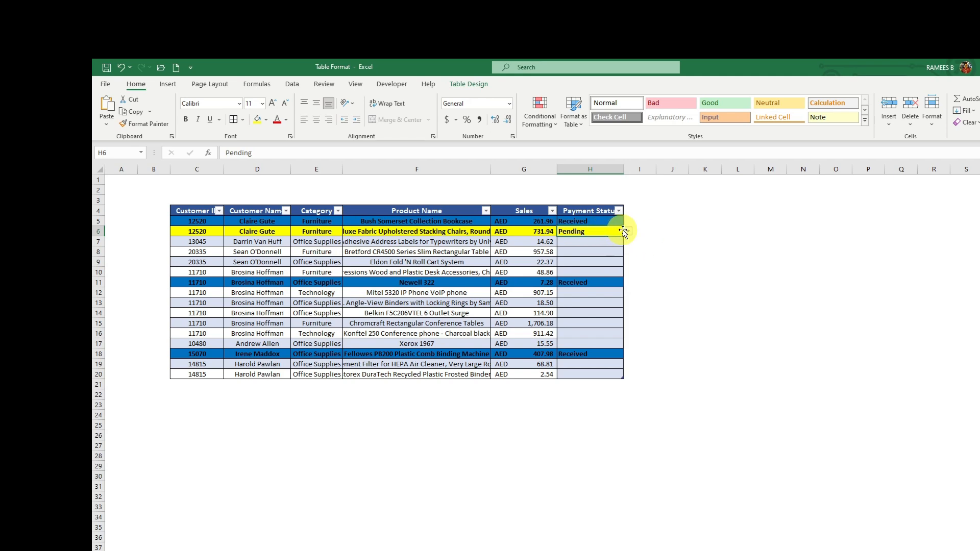
click(611, 241)
click(628, 242)
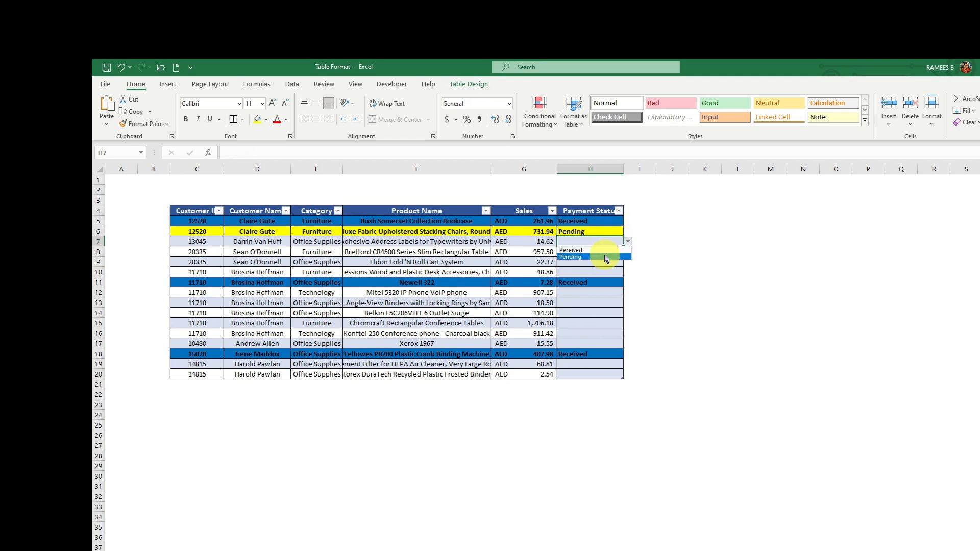
click(606, 258)
Step: Enter the customer ID in C21 so row 21 joins the table
click(200, 384)
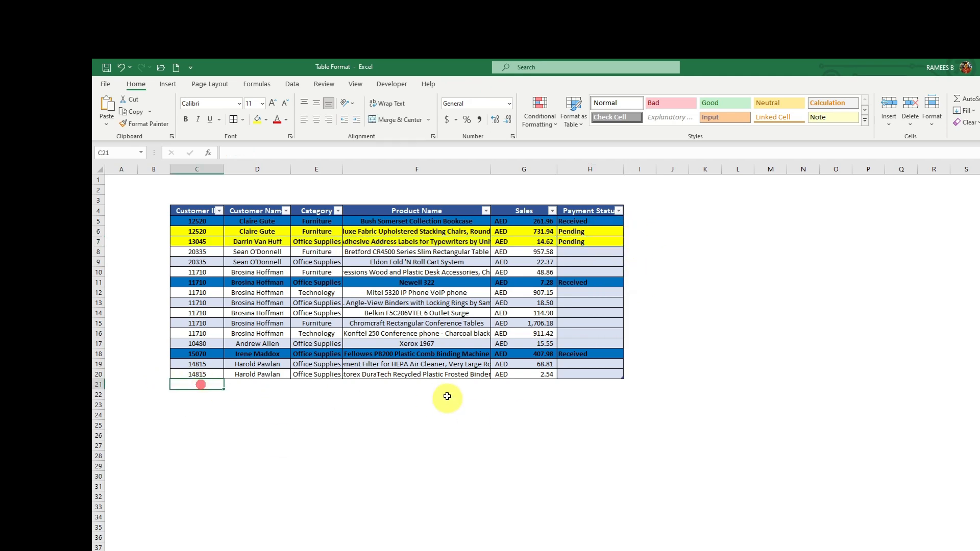
text(12)
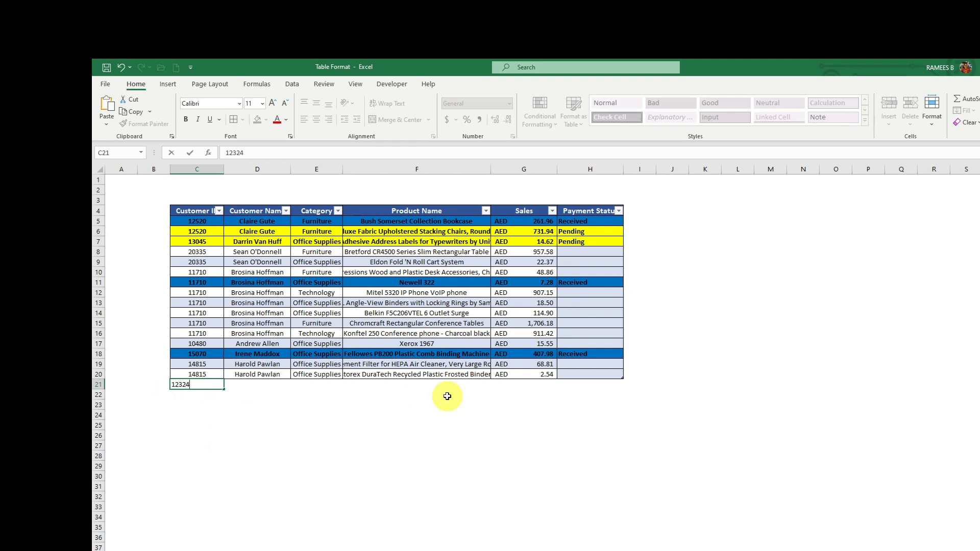
text(324)
click(316, 414)
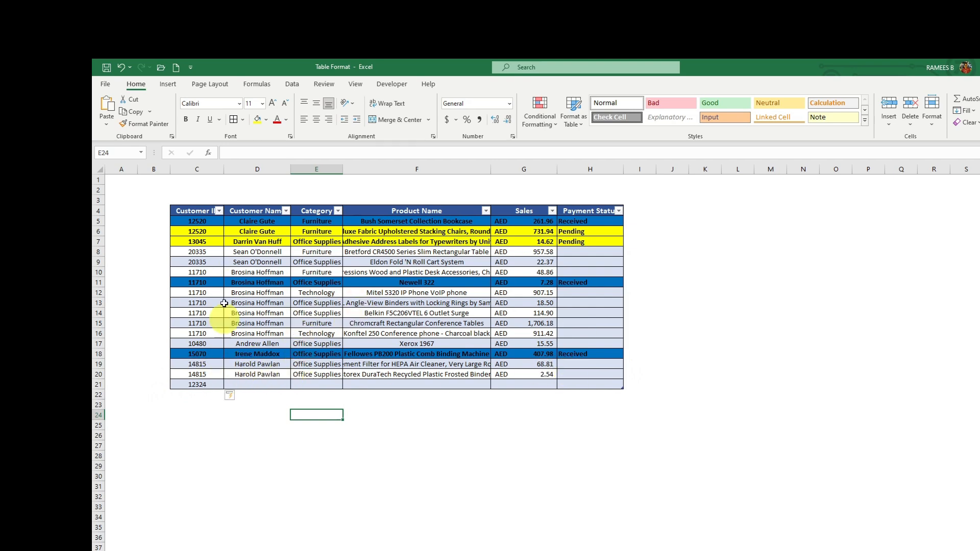
Step: Set H21's status to Received, then change it to Pending
click(602, 383)
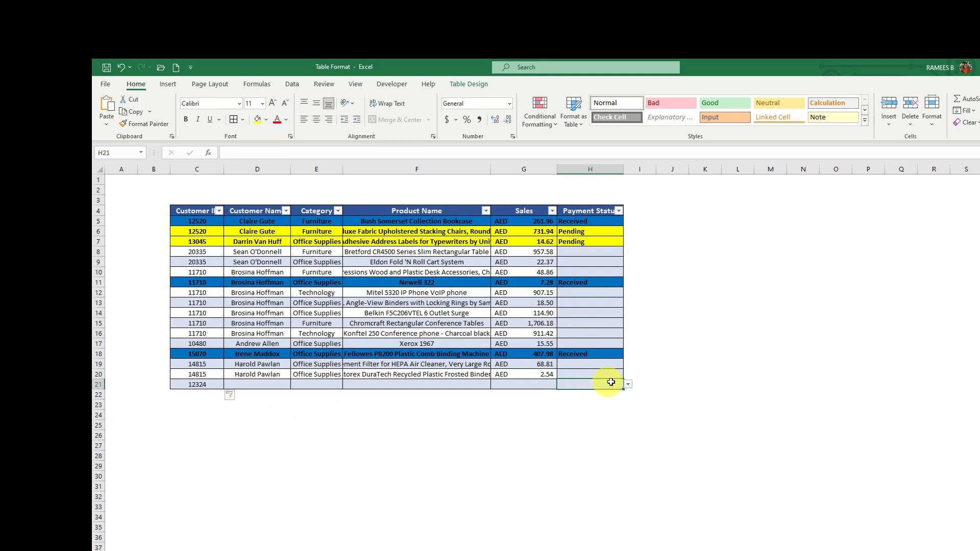
click(628, 384)
click(572, 393)
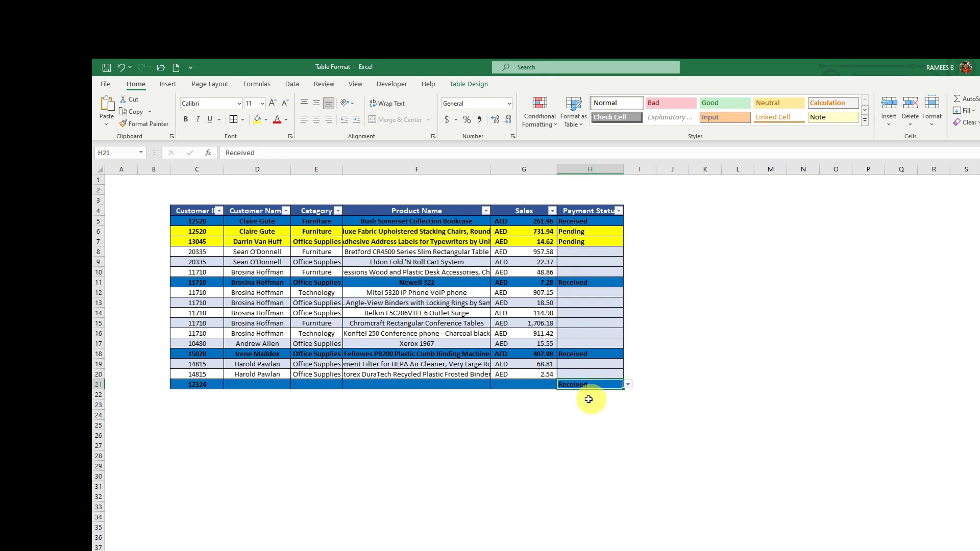
click(627, 384)
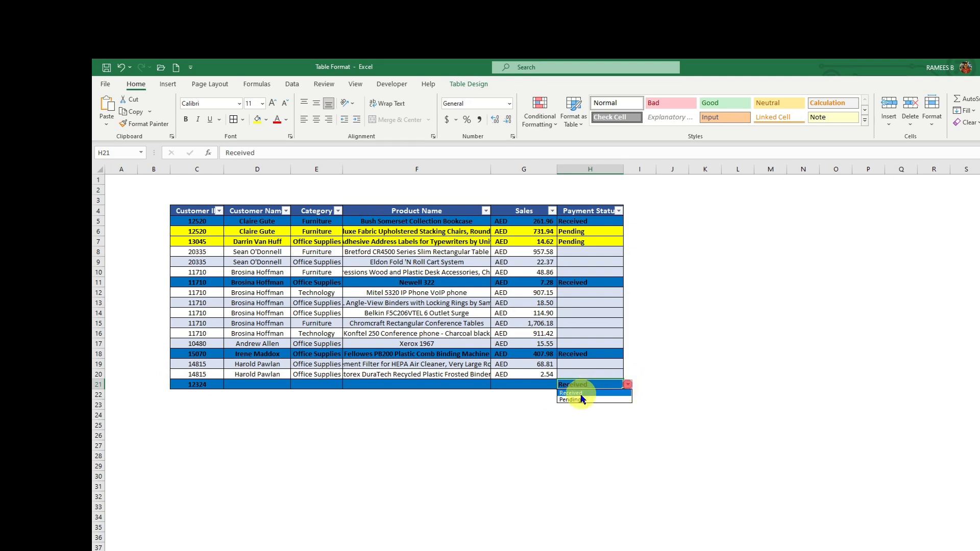
click(582, 399)
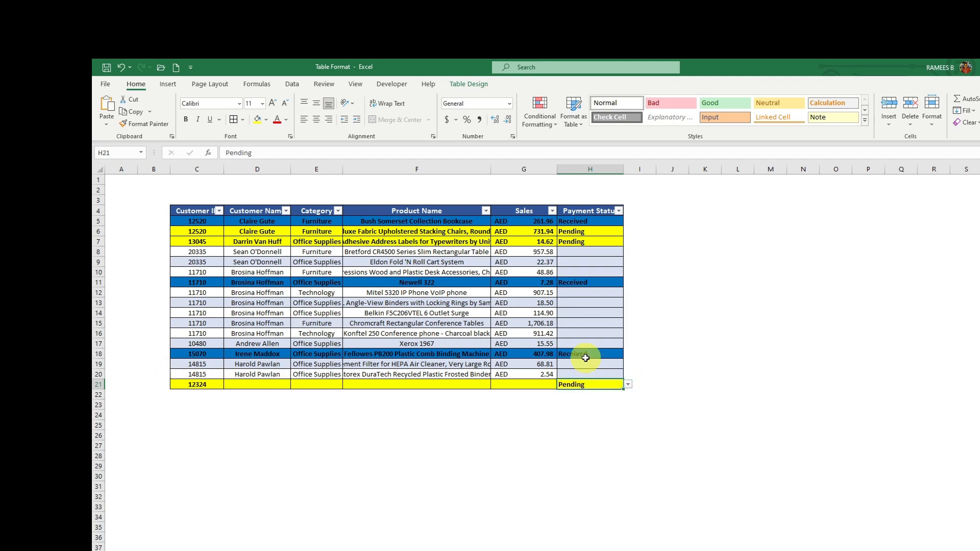